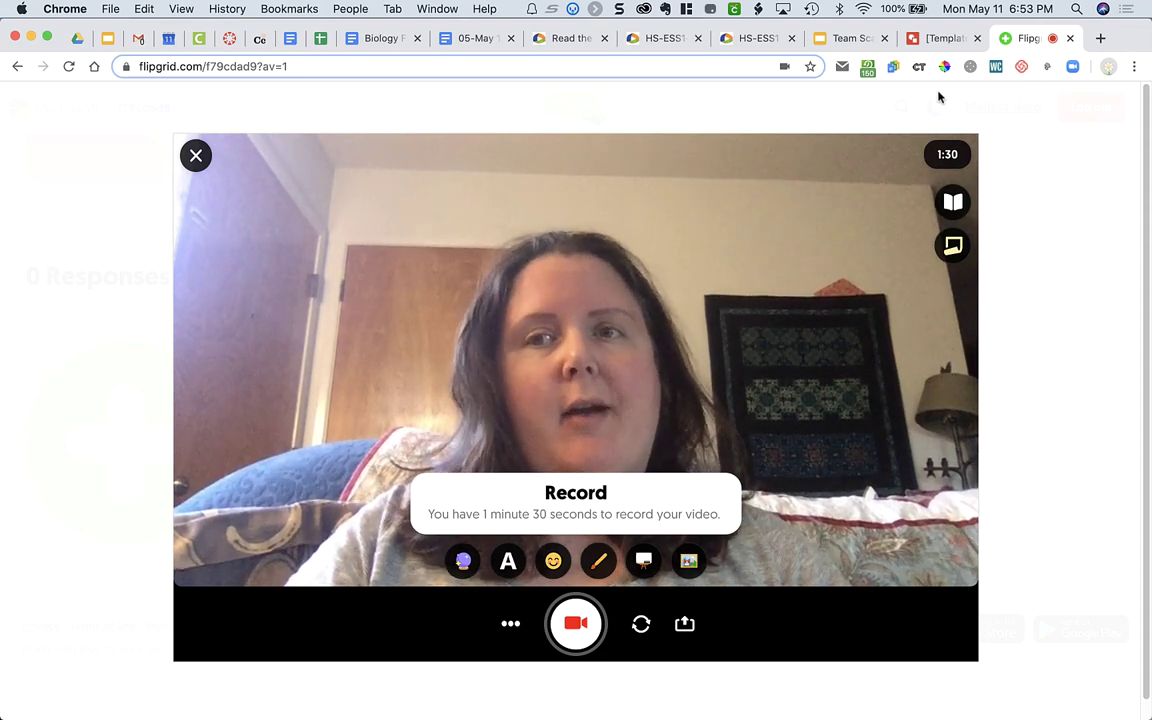
Step: Switch to the Cell Analogy Template drawing and preview it zoomed in and fitted to the window
left_click(930, 40)
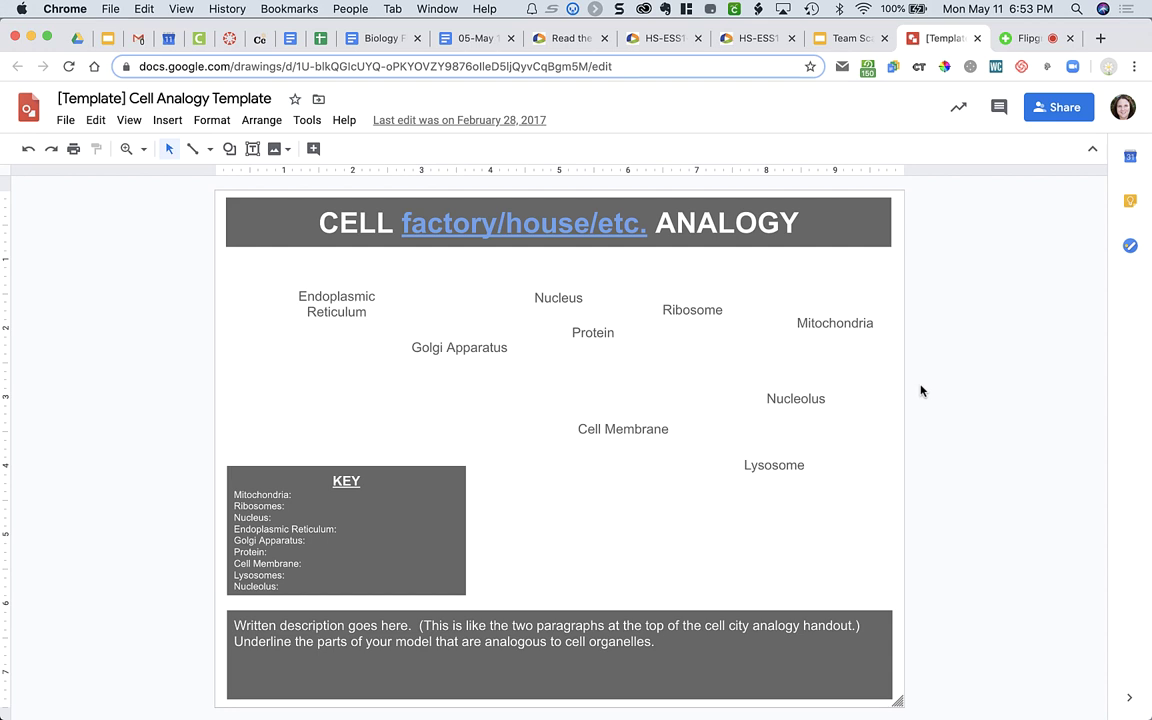
left_click(143, 151)
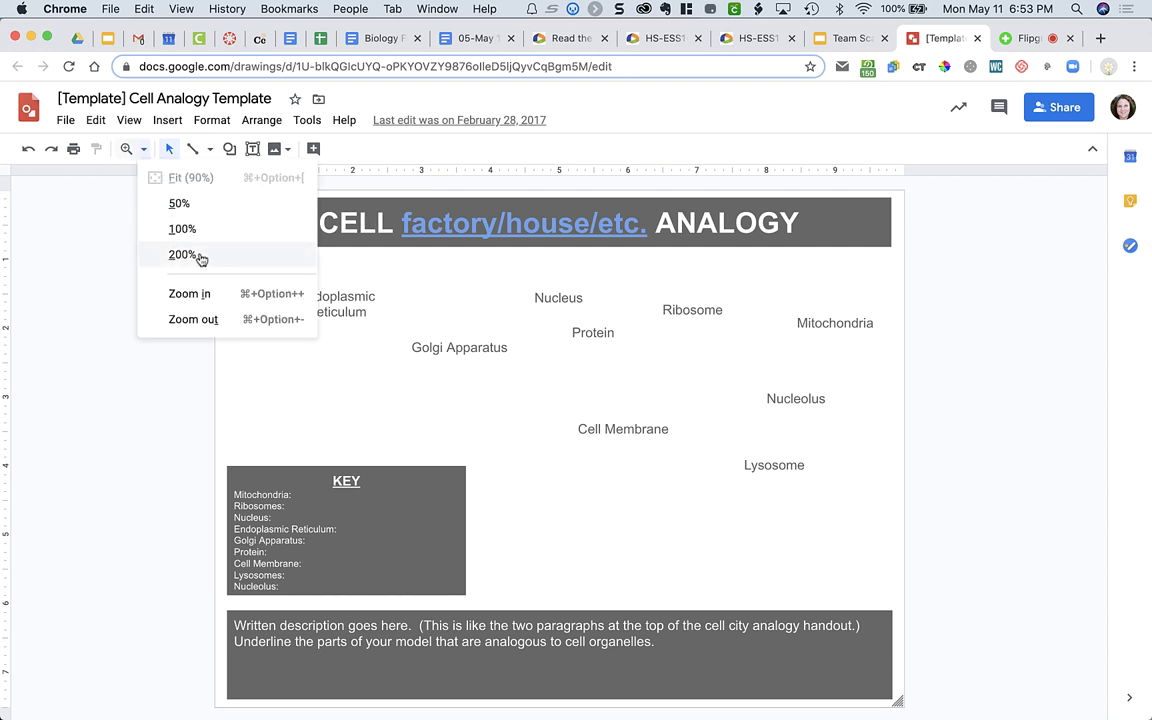
left_click(208, 296)
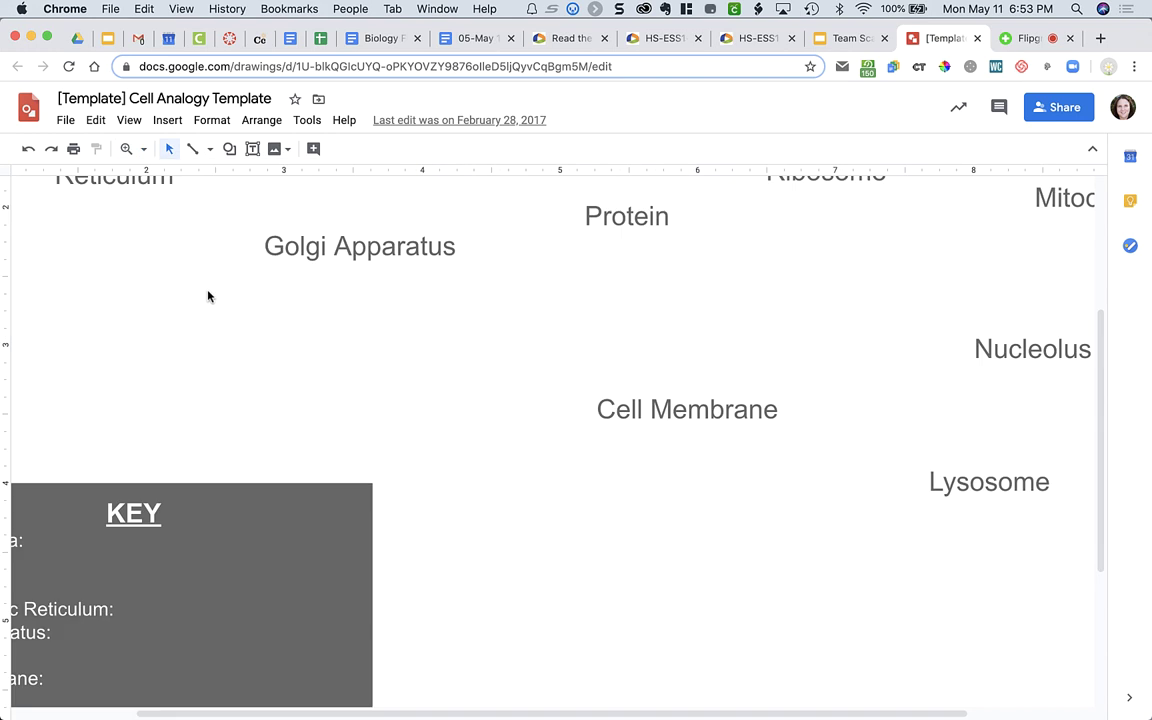
left_click(143, 151)
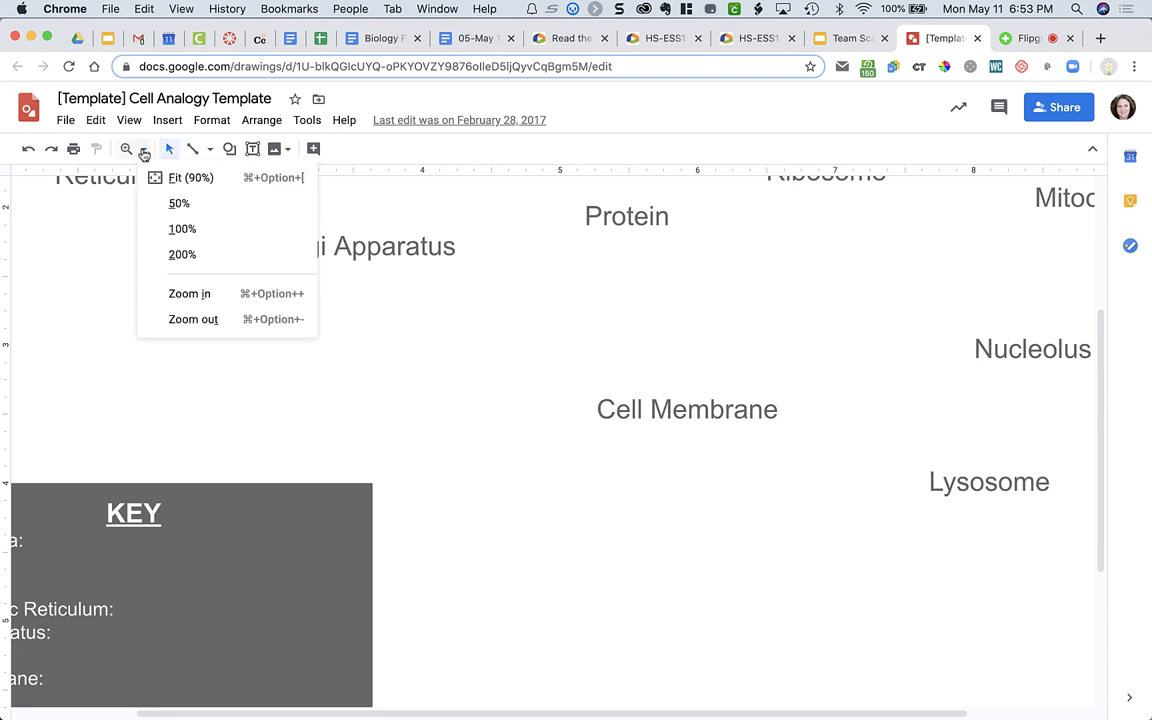
left_click(190, 180)
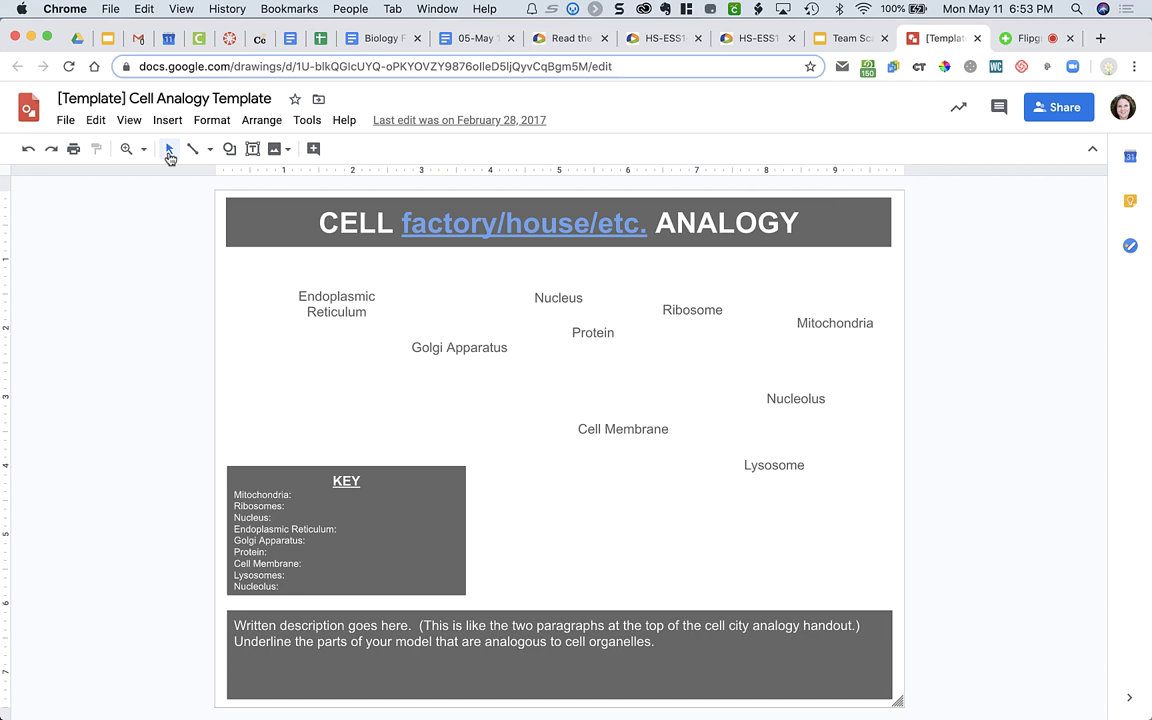
Step: Set the drawing's zoom to 100% and hide the menus to enlarge the working area
left_click(145, 151)
left_click(174, 226)
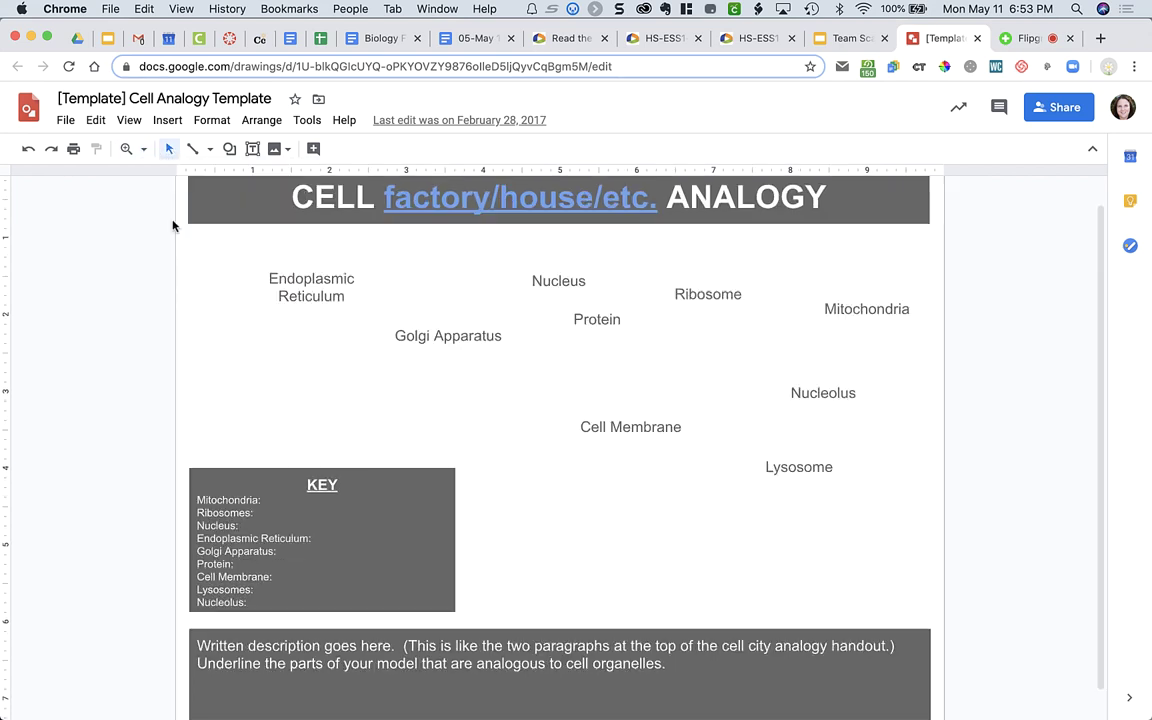
left_click(1093, 155)
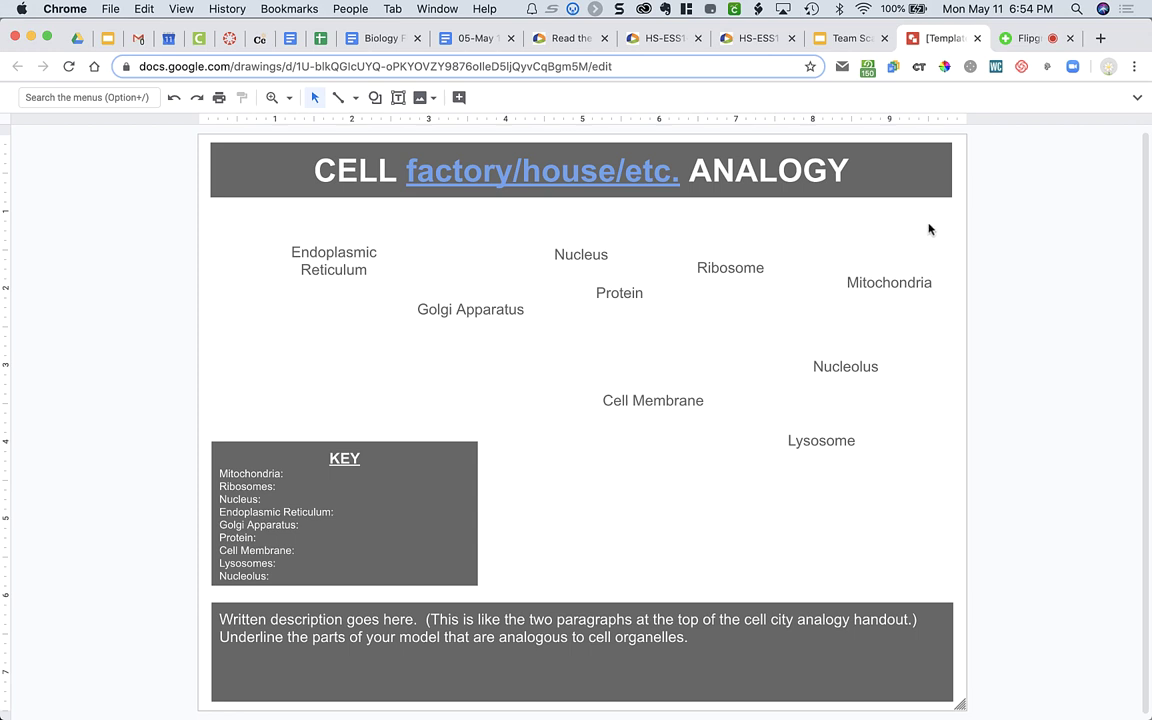
Step: Switch to the Team Scattergories presentation, preview its first slide as a slideshow, and exit the preview
left_click(848, 38)
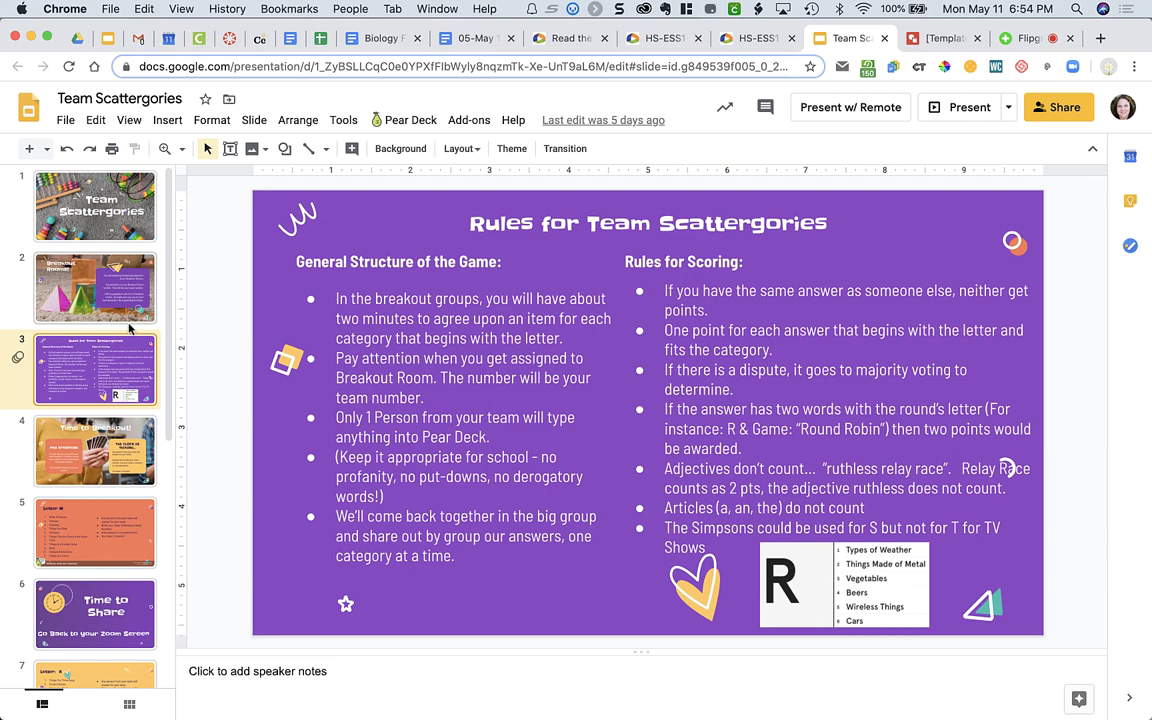
left_click(100, 202)
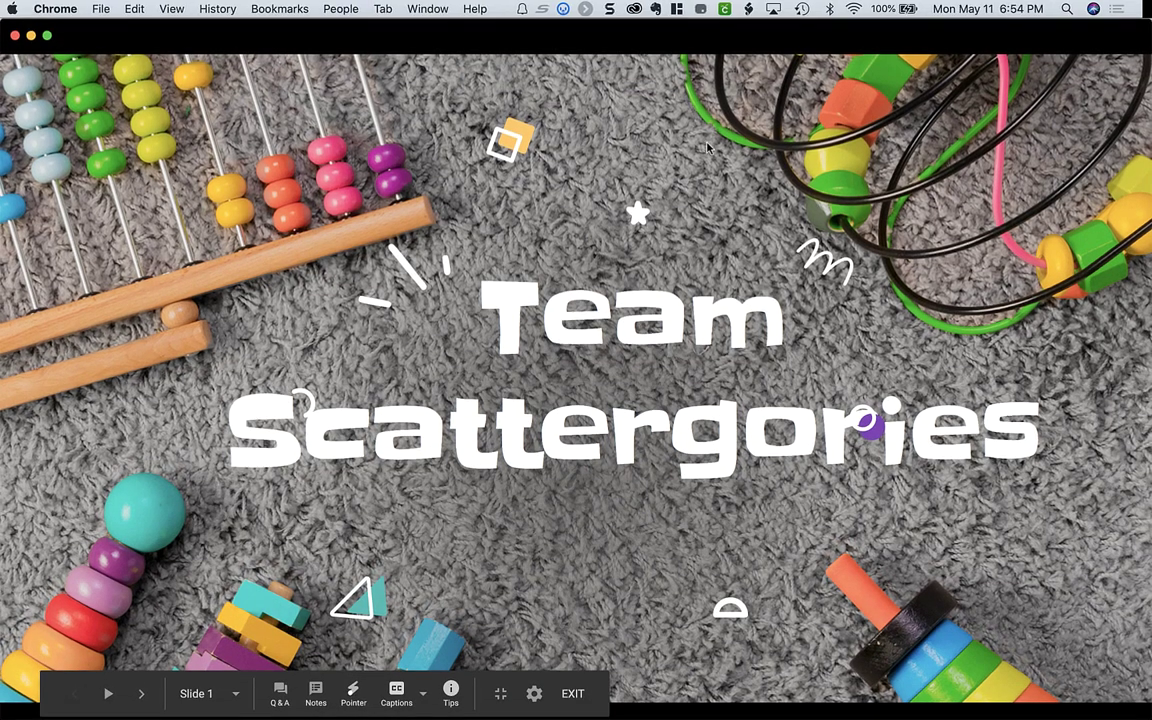
key("Escape")
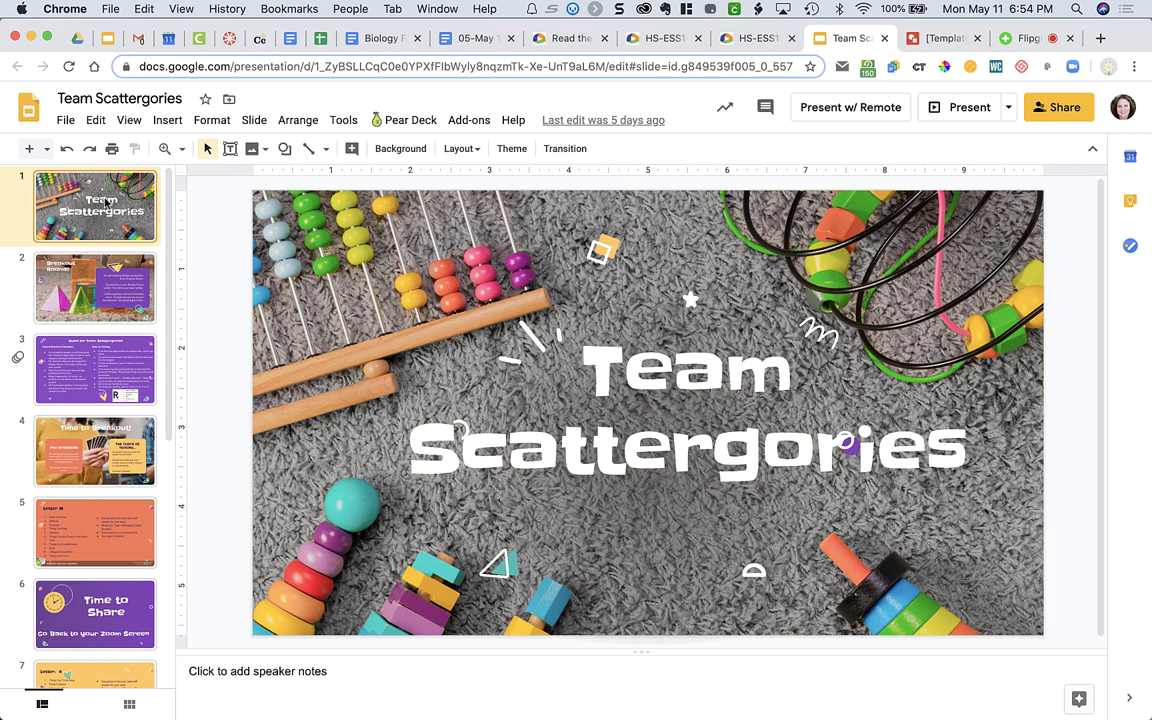
Step: Return to Flipgrid and start a screen recording that shares the Cell Analogy Template browser tab
left_click(1018, 40)
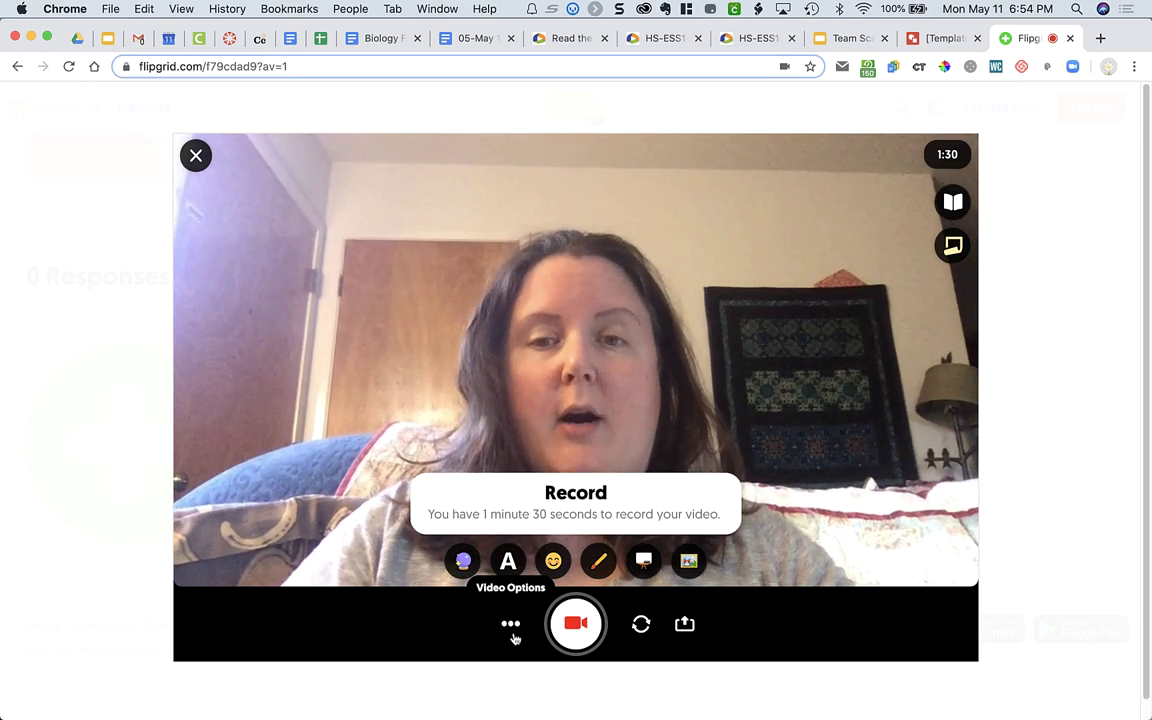
left_click(512, 634)
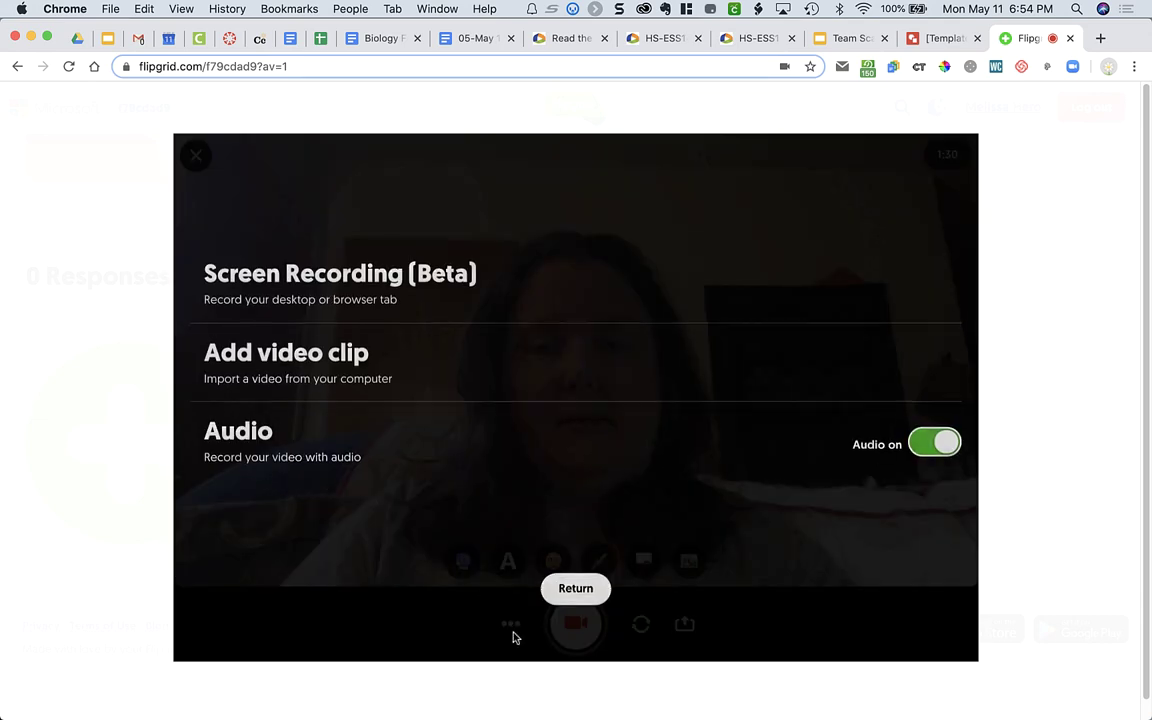
left_click(407, 287)
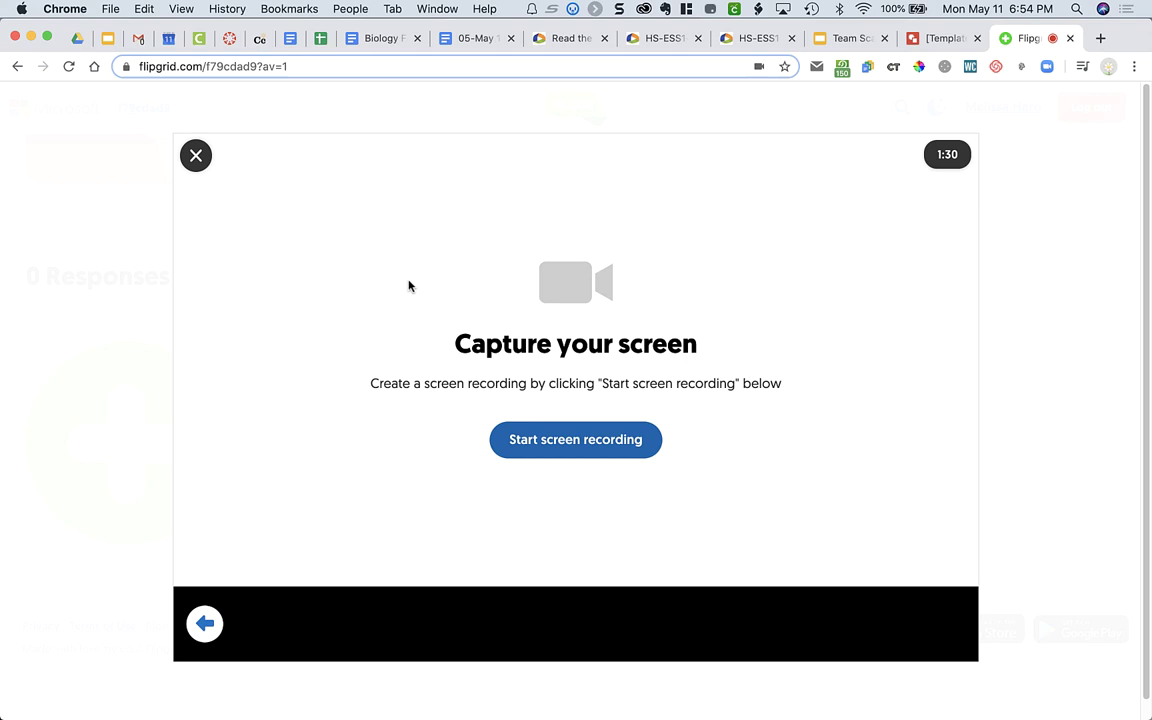
left_click(555, 438)
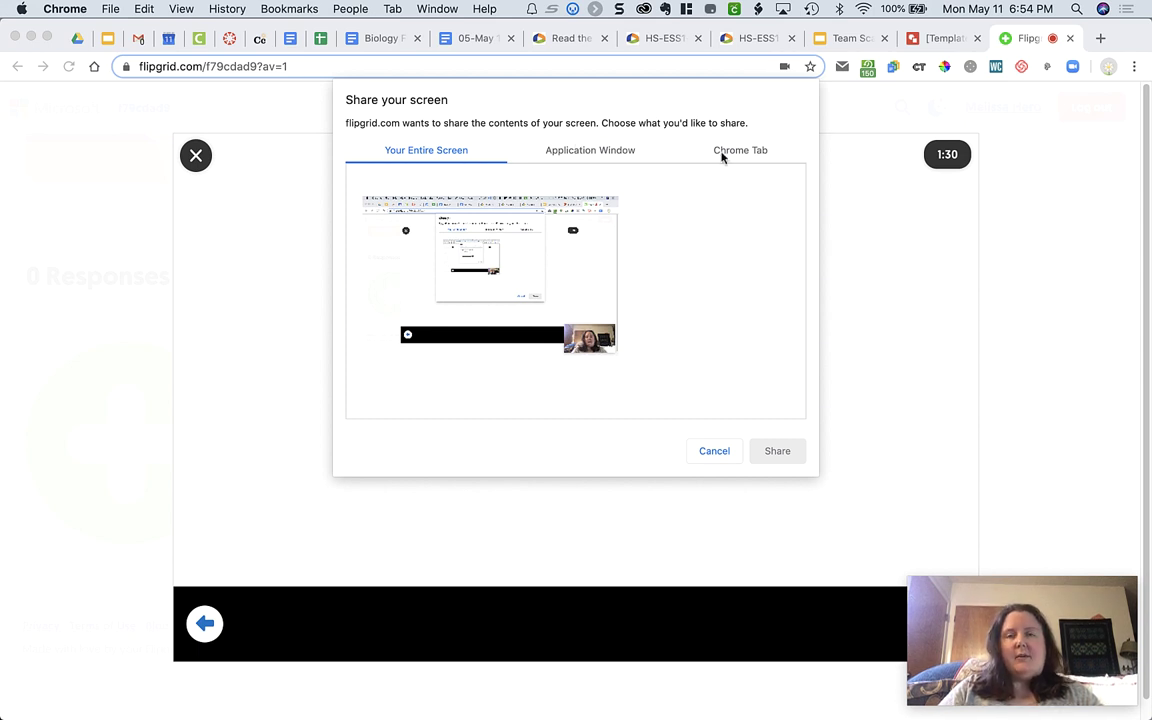
left_click(737, 154)
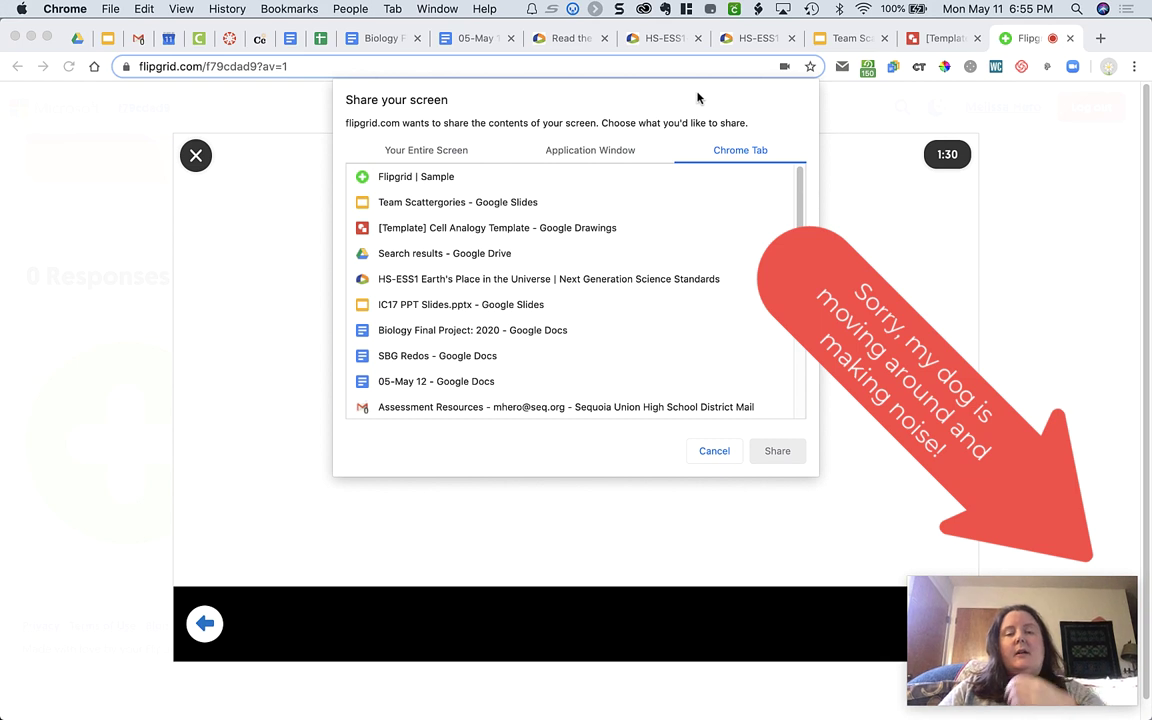
left_click(547, 231)
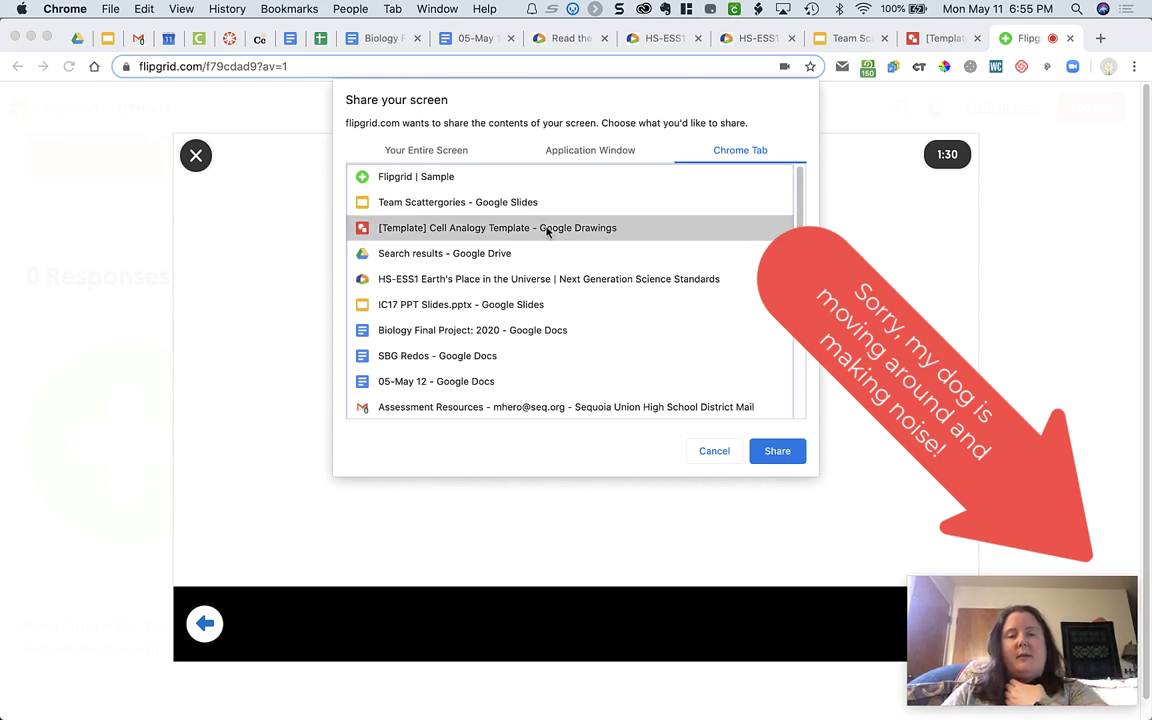
left_click(777, 451)
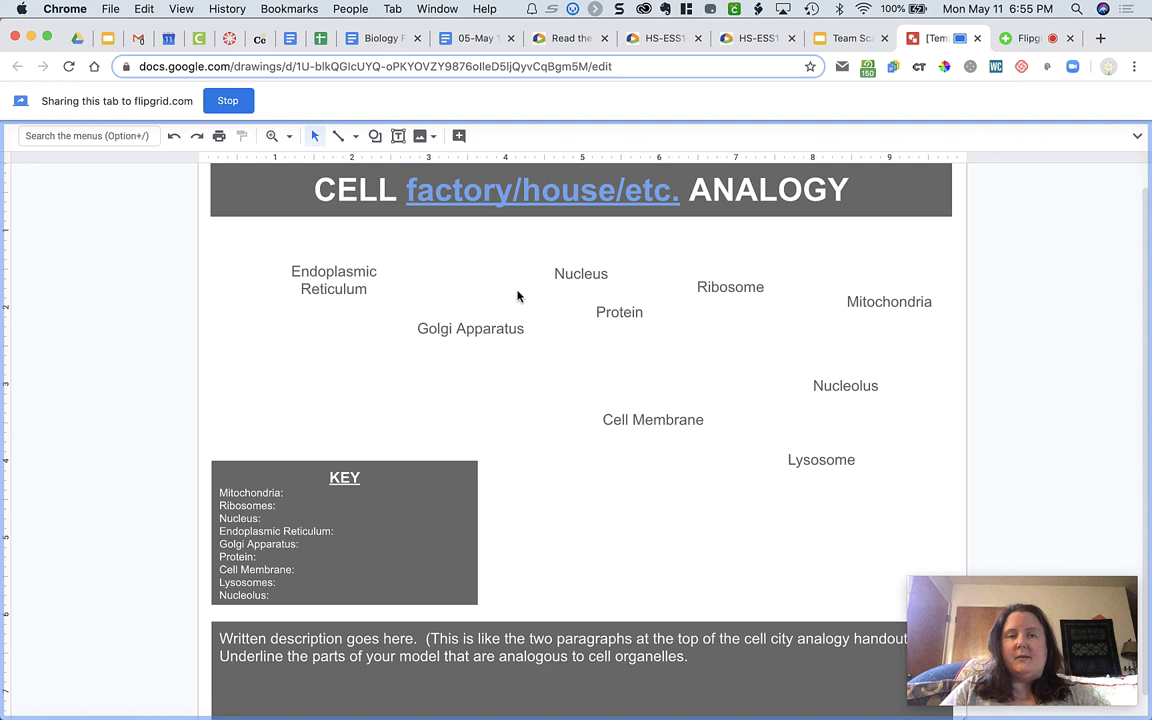
Step: Zoom in on the shared drawing to show its title closely, and fit the whole drawing to the window again
left_click(289, 137)
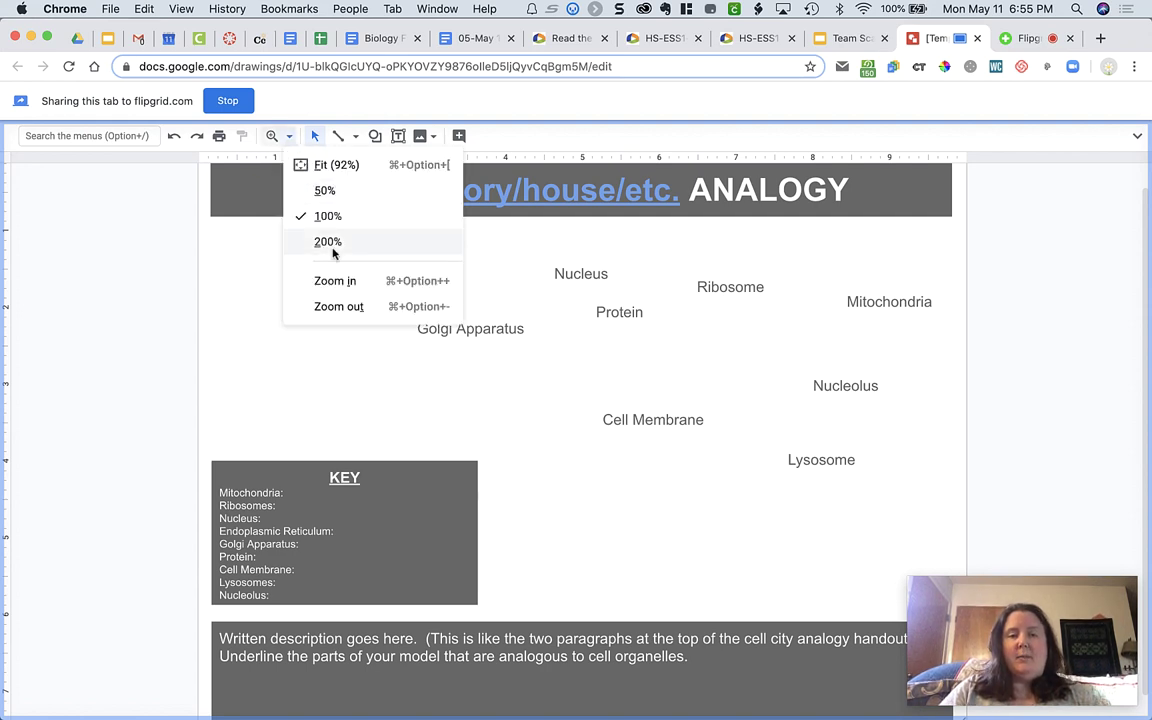
left_click(340, 280)
left_click_drag(331, 290, 365, 476)
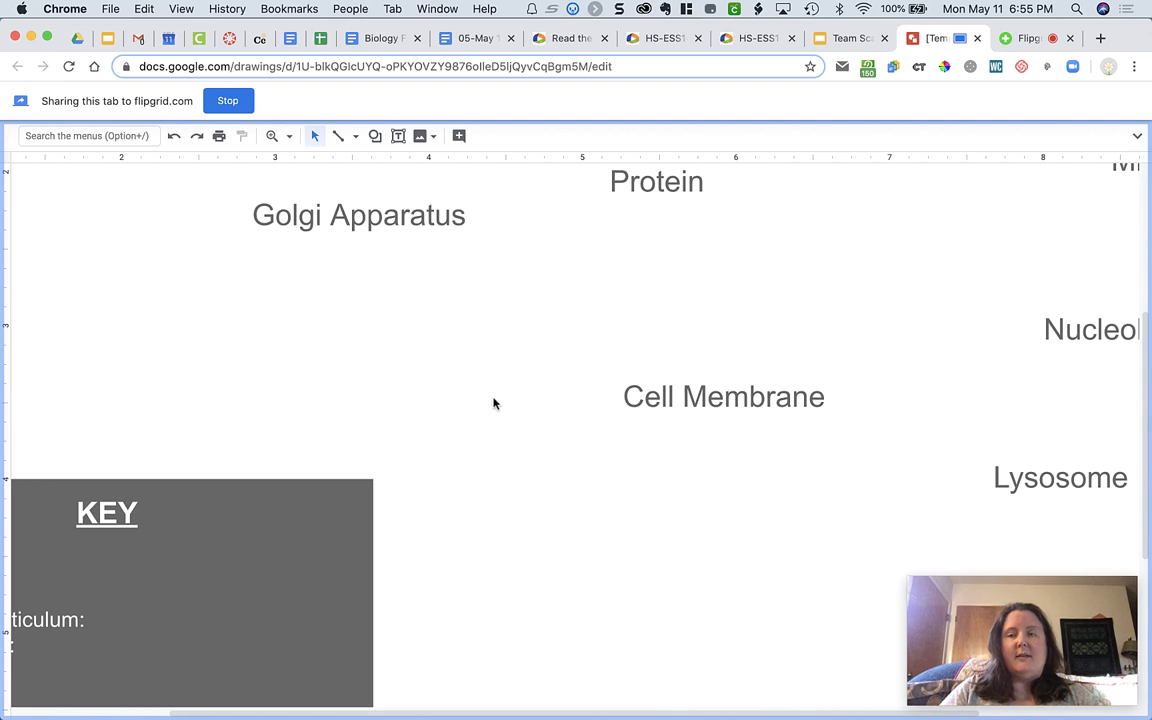
left_click_drag(493, 403, 401, 584)
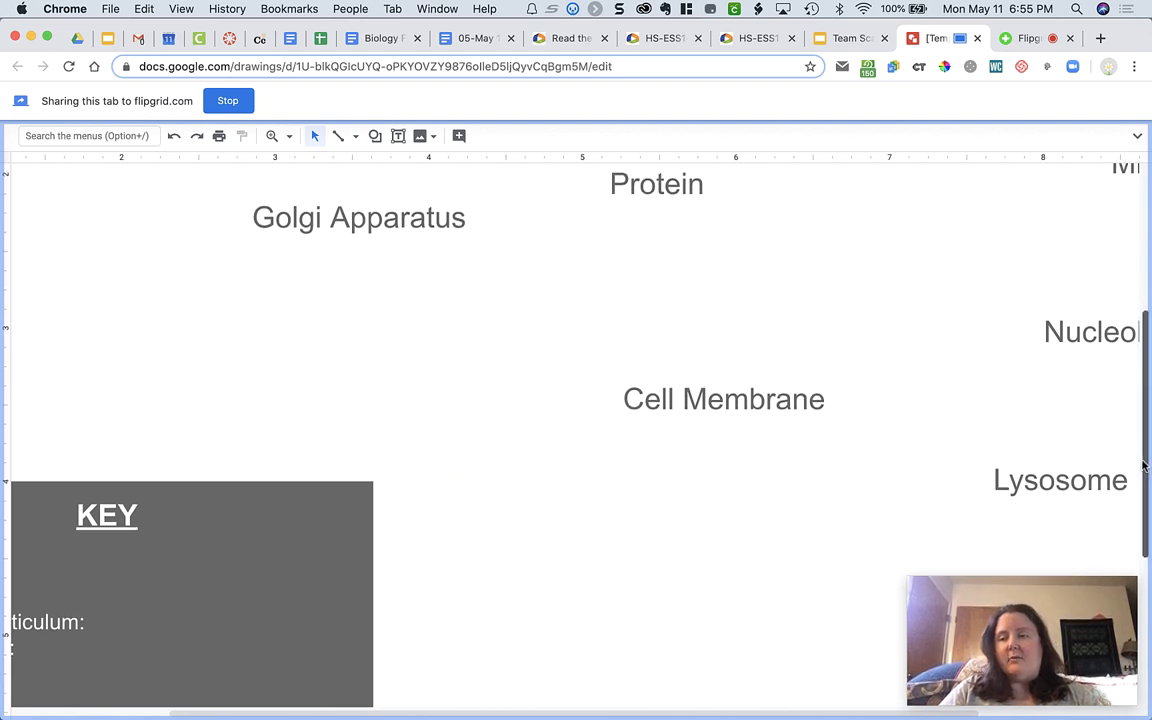
scroll(1140, 460, "up", 5)
scroll(1146, 445, "down", 3)
left_click_drag(1148, 437, 1148, 295)
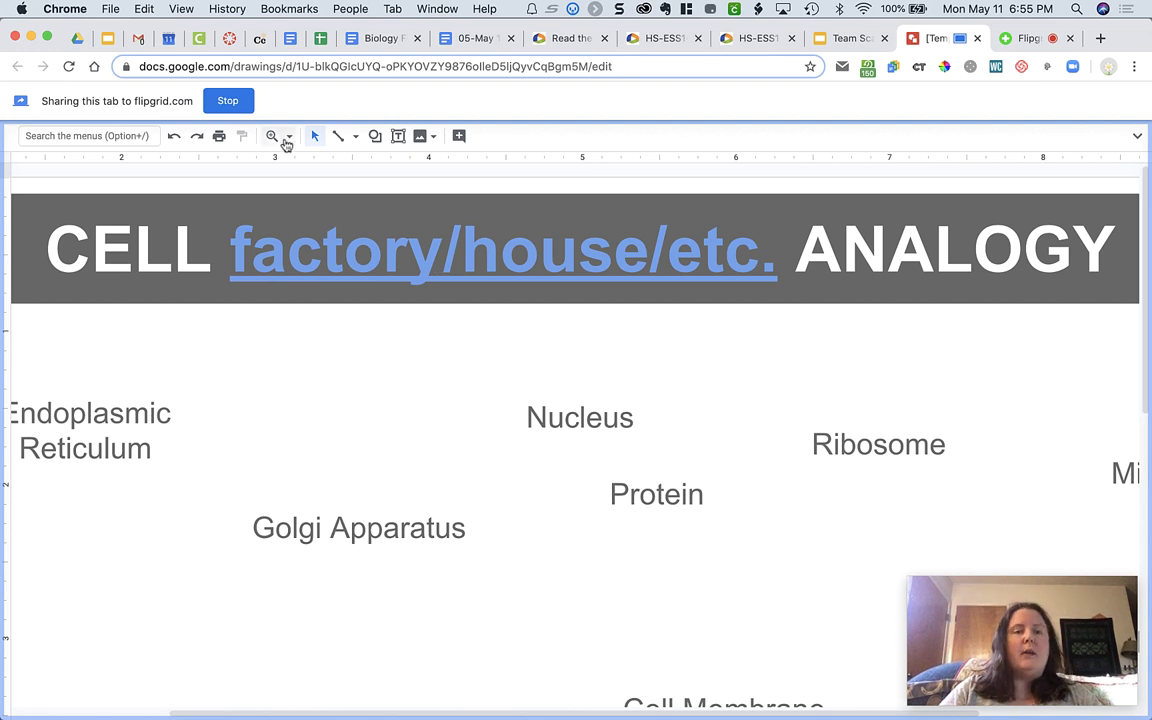
left_click(289, 136)
left_click(319, 166)
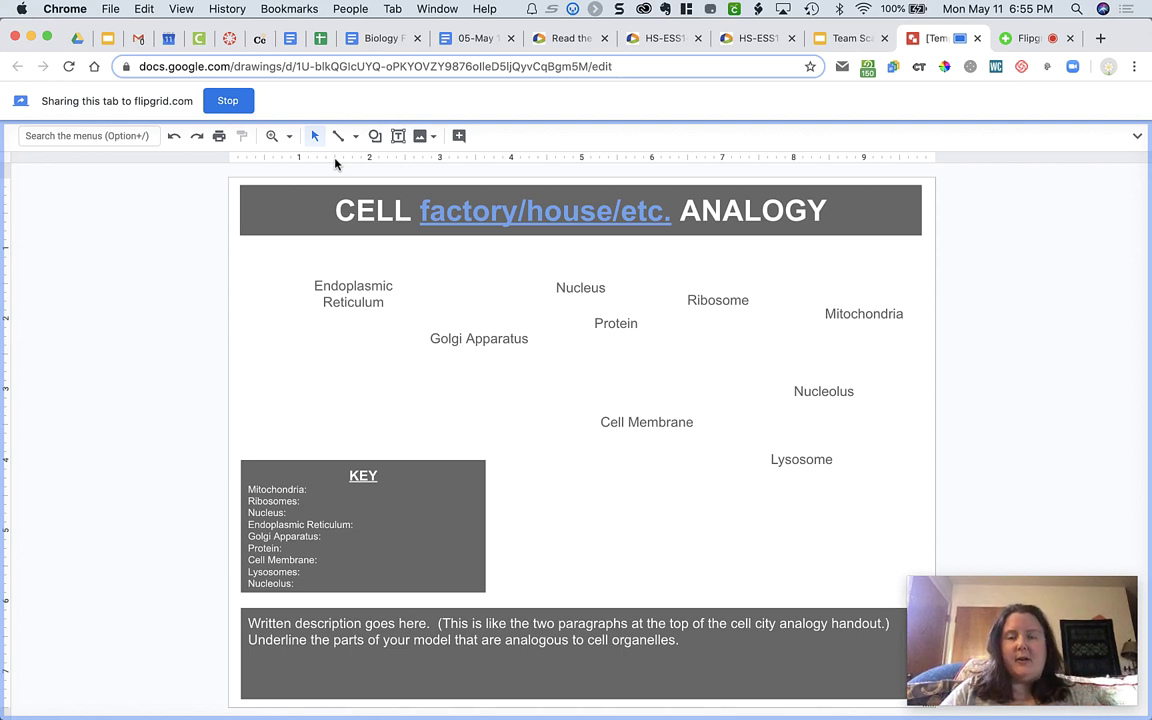
Step: Stop sharing the drawing, return to Flipgrid, and pause the recorded clip's playback
left_click(230, 103)
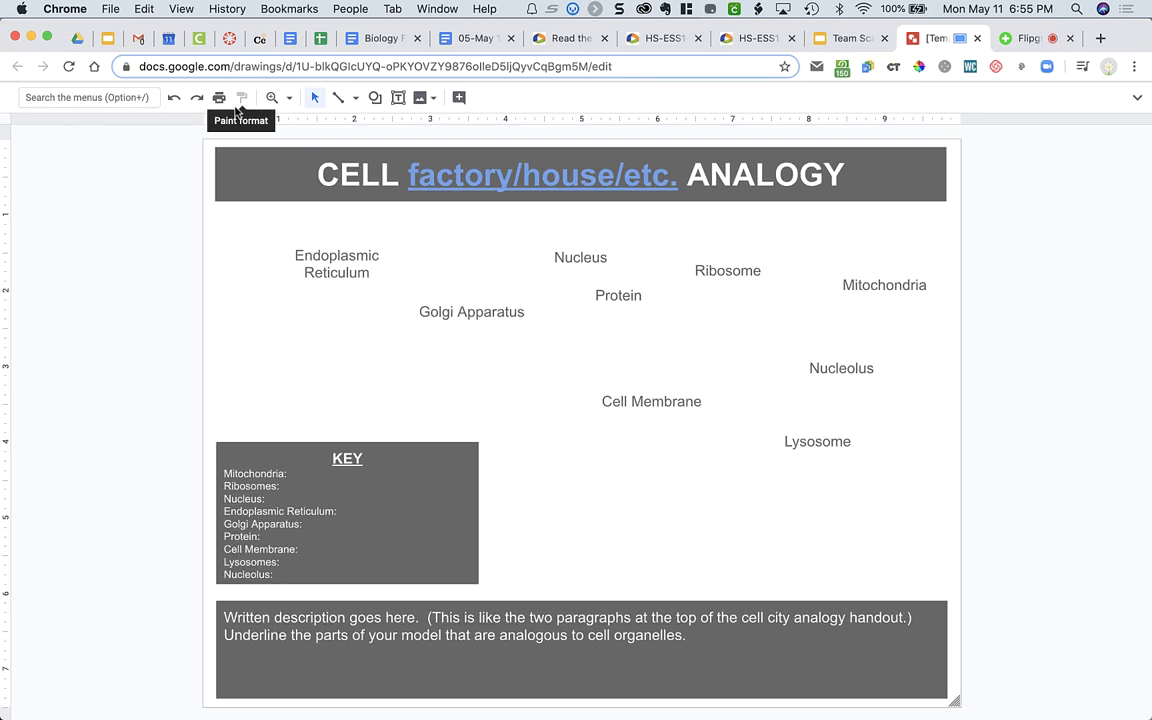
left_click(1023, 38)
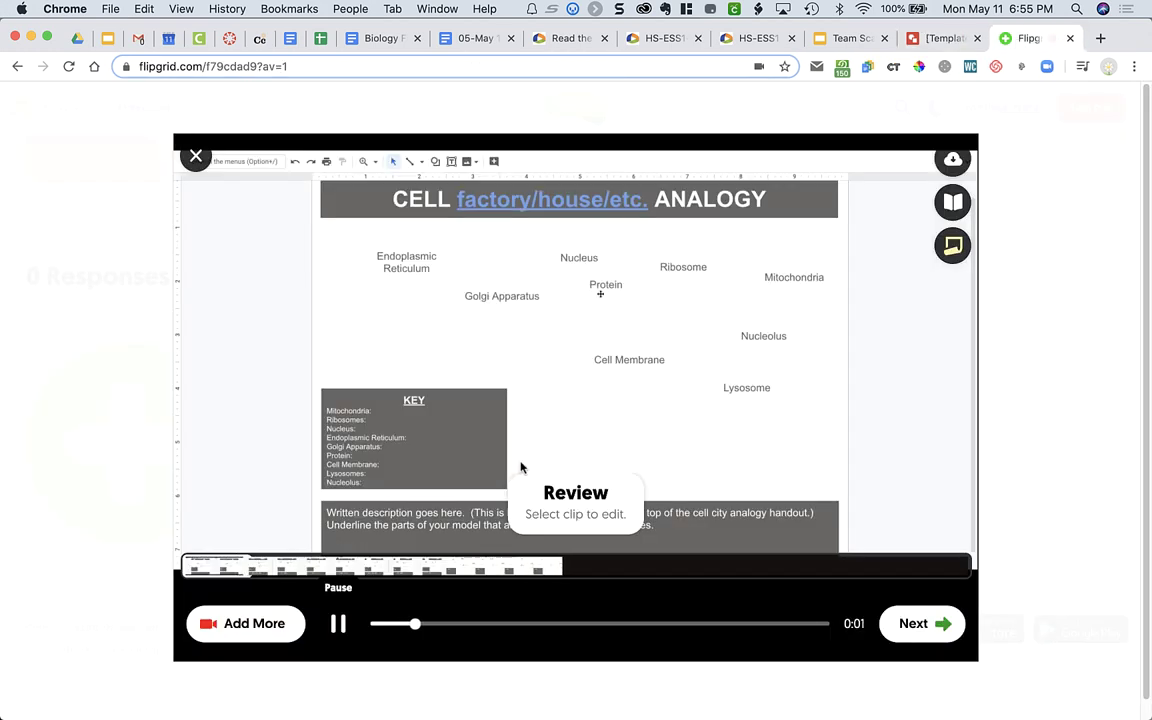
left_click(338, 623)
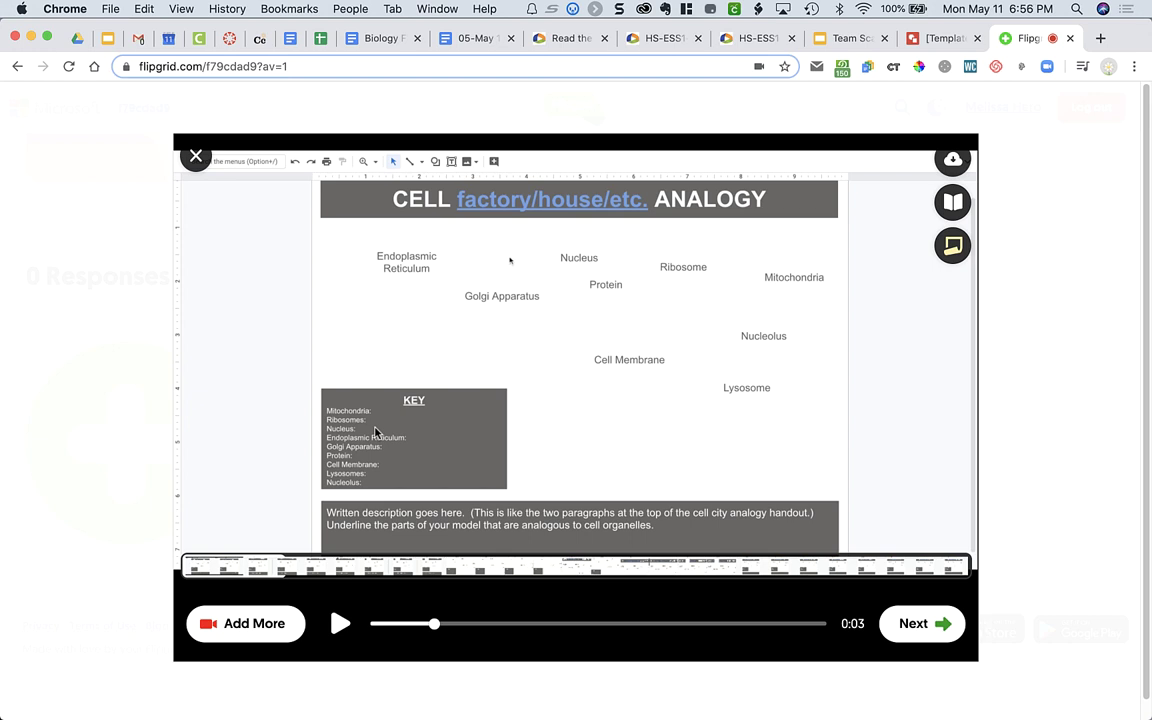
Step: Add another screen recording clip in Flipgrid that shares the Team Scattergories browser tab
left_click(254, 624)
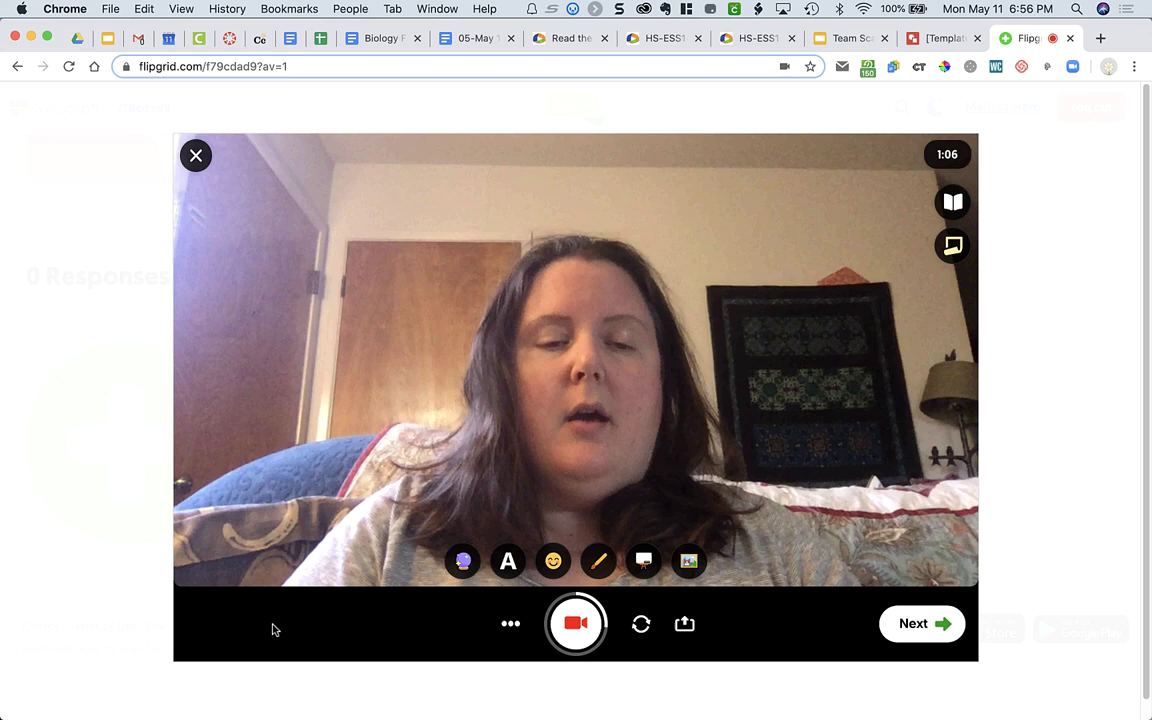
left_click(508, 627)
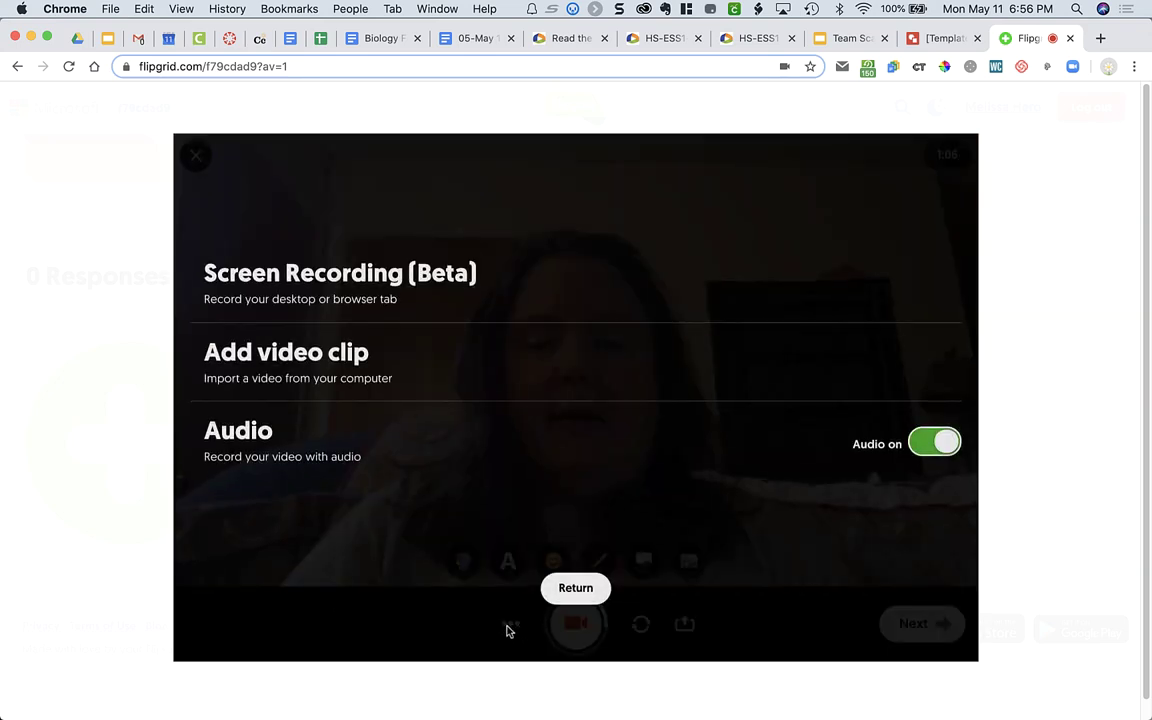
left_click(433, 305)
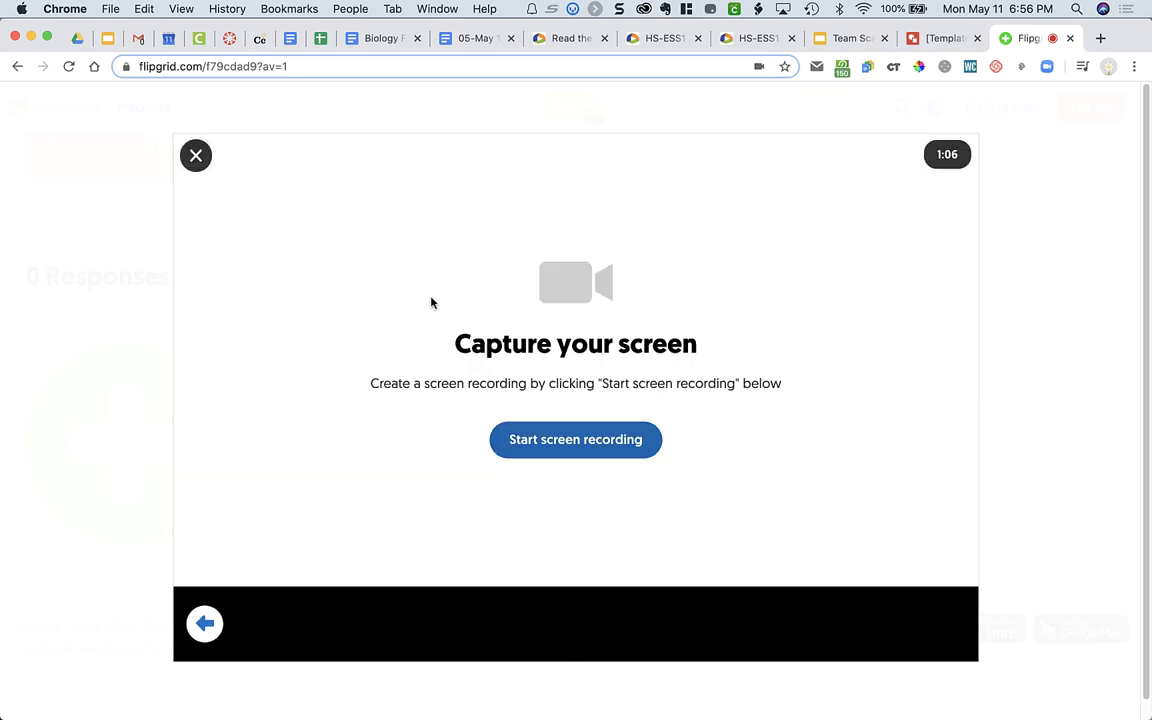
left_click(572, 439)
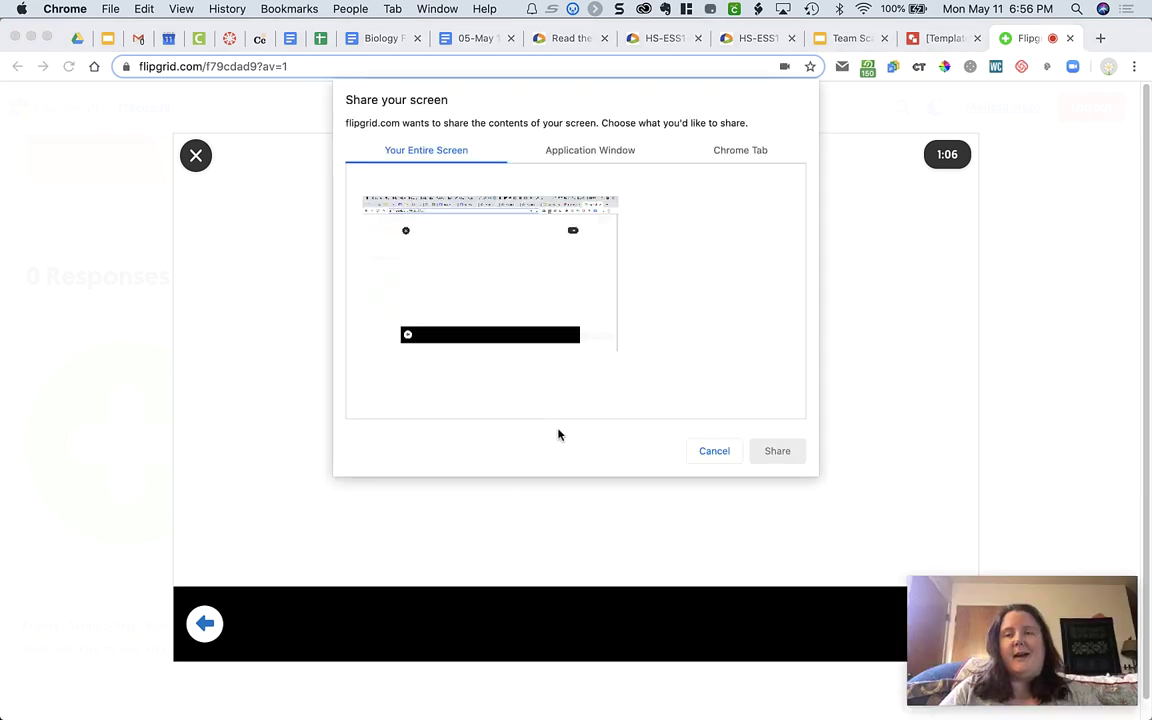
left_click(746, 150)
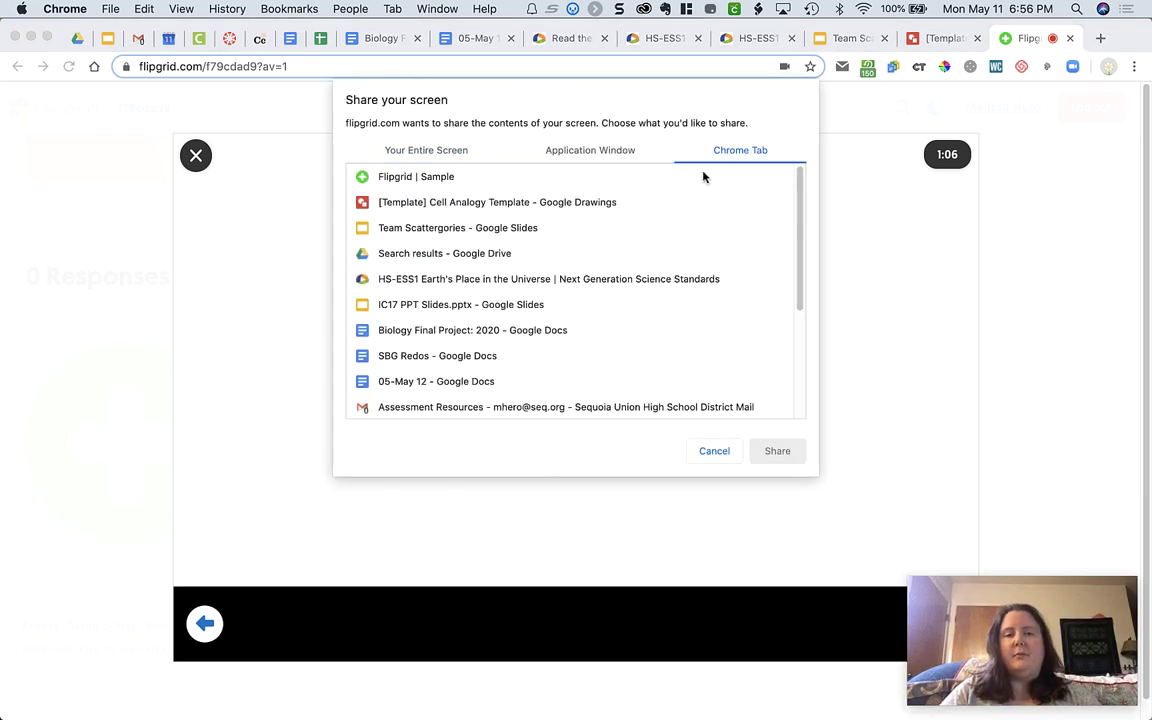
left_click(497, 231)
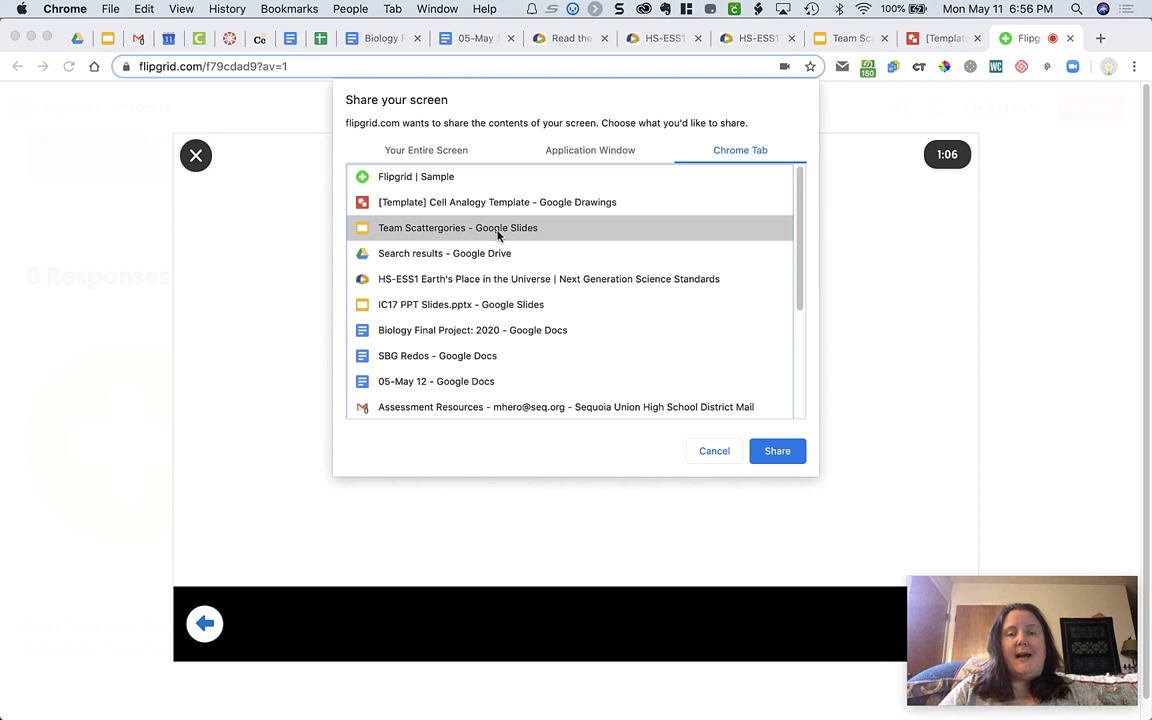
left_click(779, 452)
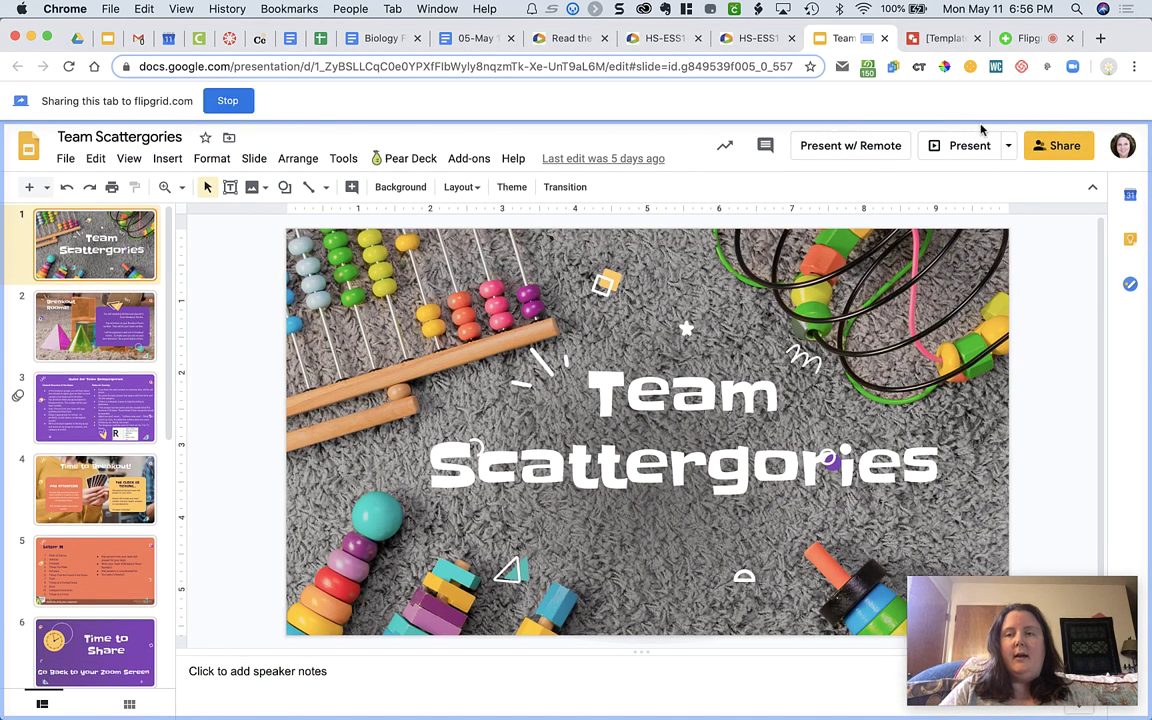
Step: Present the Team Scattergories slides, close the floating Front camera window, and advance to the Breakout Rooms slide
left_click(968, 145)
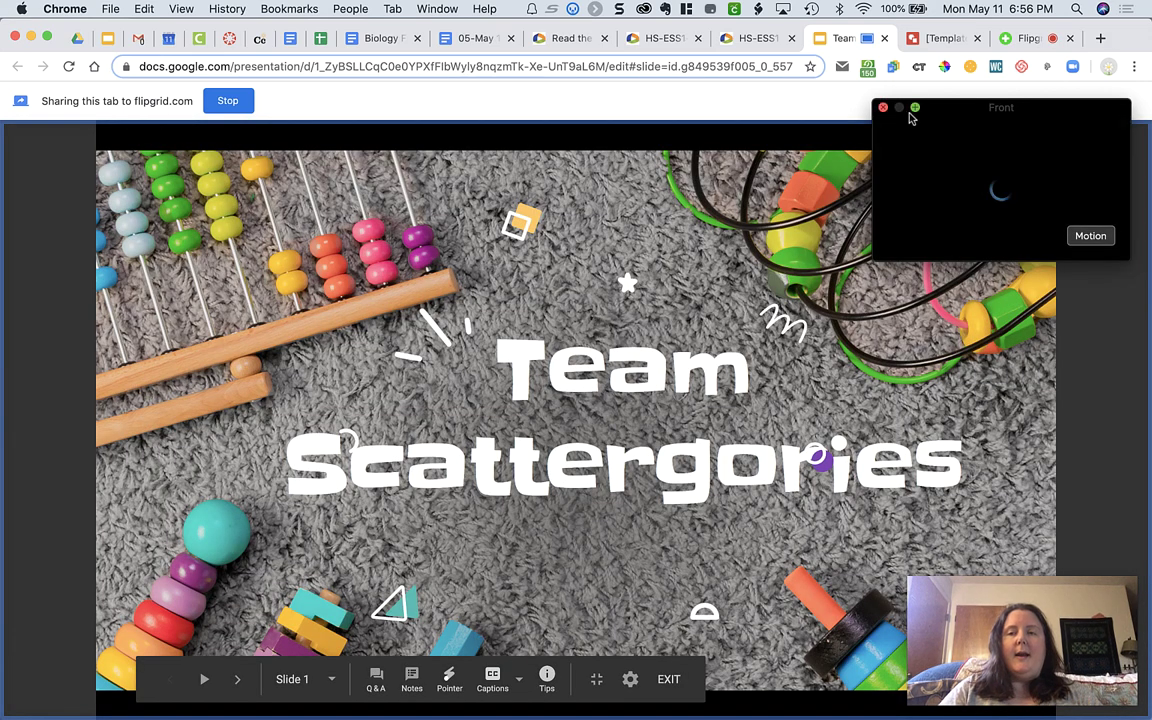
left_click(881, 118)
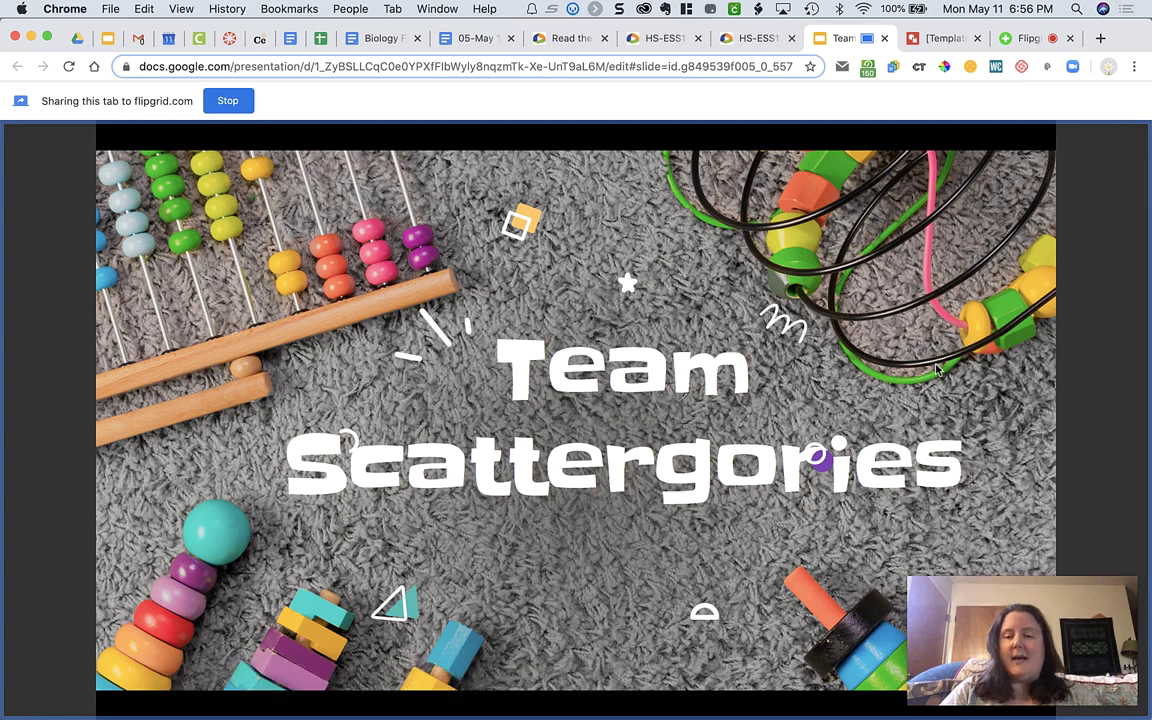
left_click(937, 370)
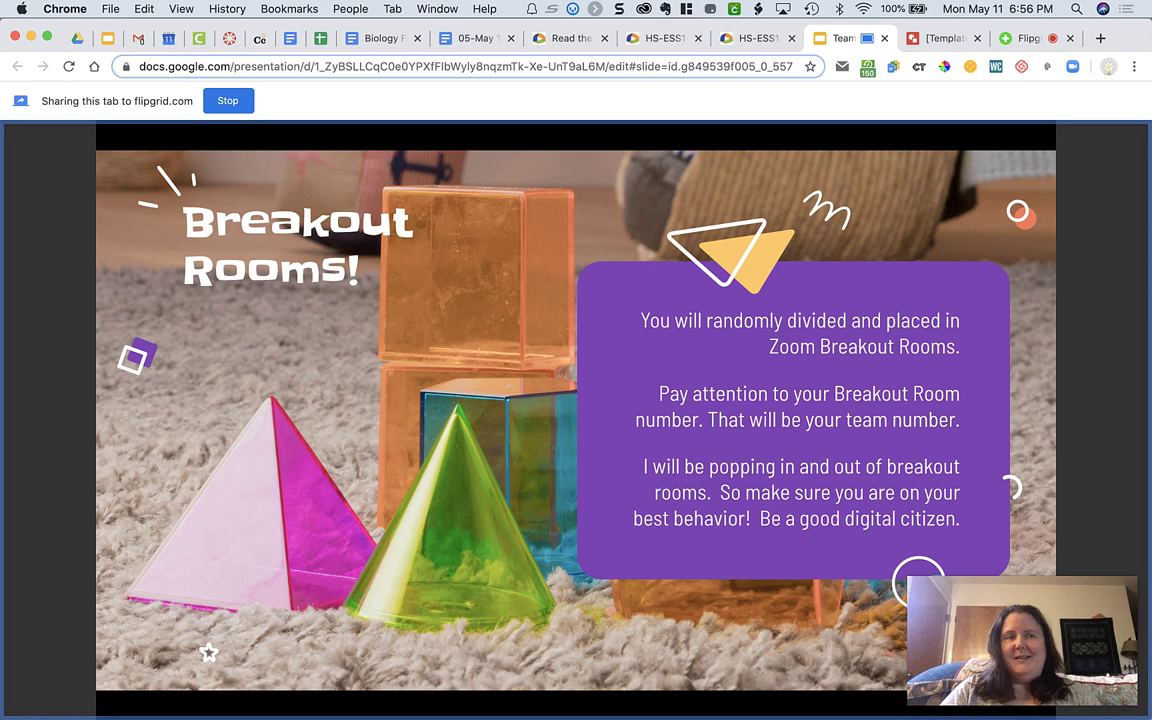
Step: Advance the presentation to the Rules for Team Scattergories slide, and stop sharing the tab to return to Flipgrid
key("Right")
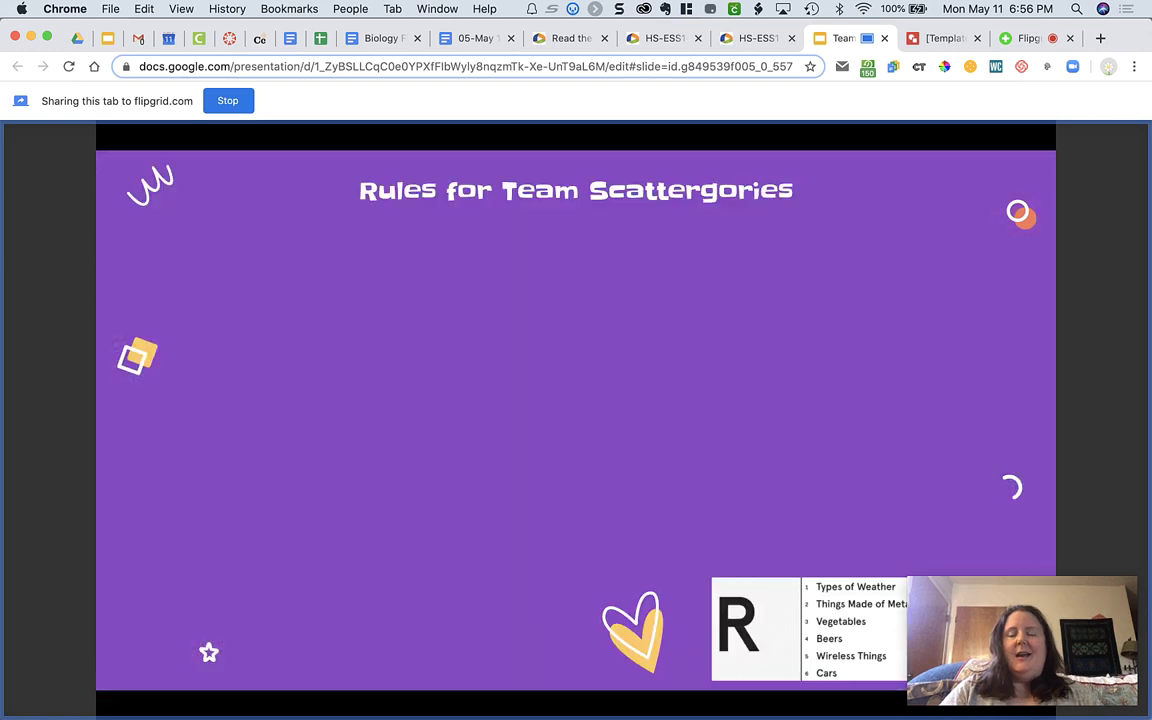
left_click(229, 101)
left_click(1020, 38)
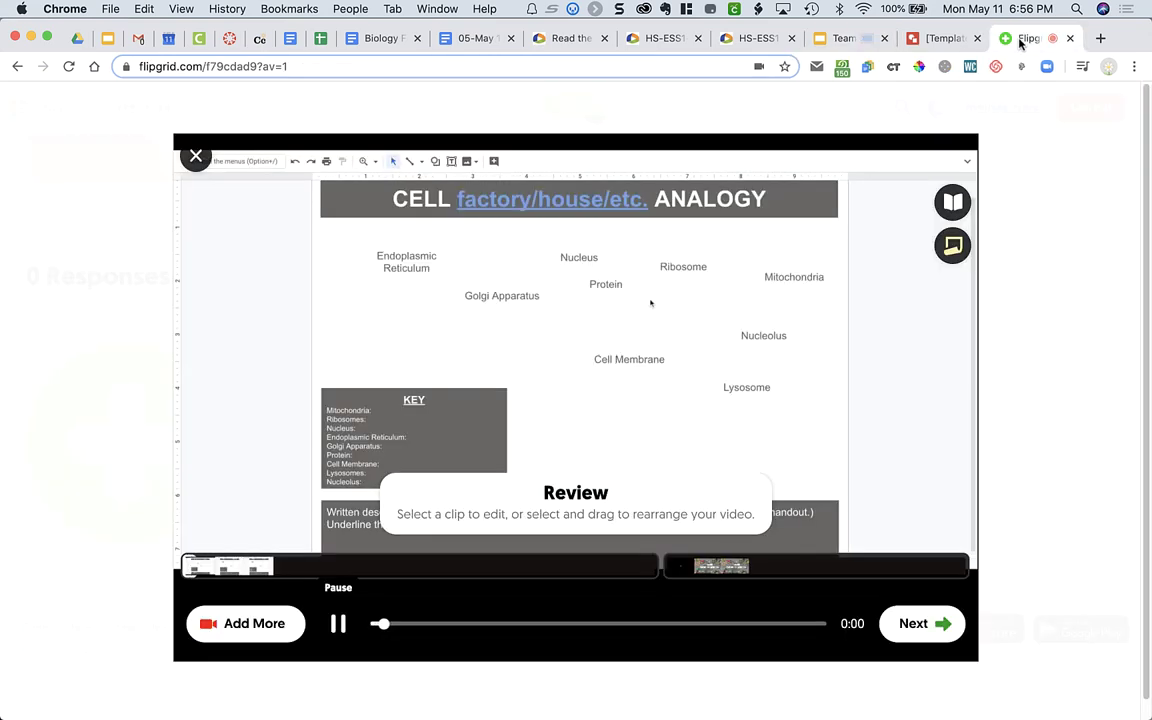
Step: Pause the review playback and scrub the combined video to the start of the Team Scattergories clip
left_click(406, 474)
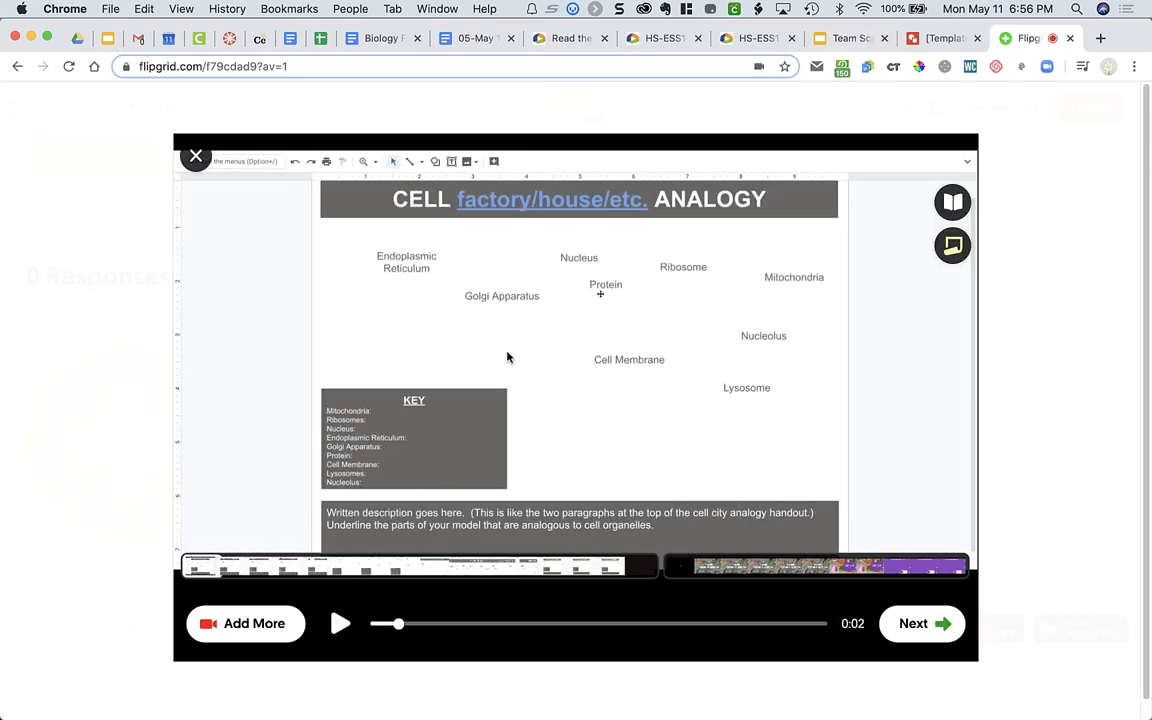
left_click_drag(399, 623, 675, 623)
left_click_drag(651, 623, 653, 623)
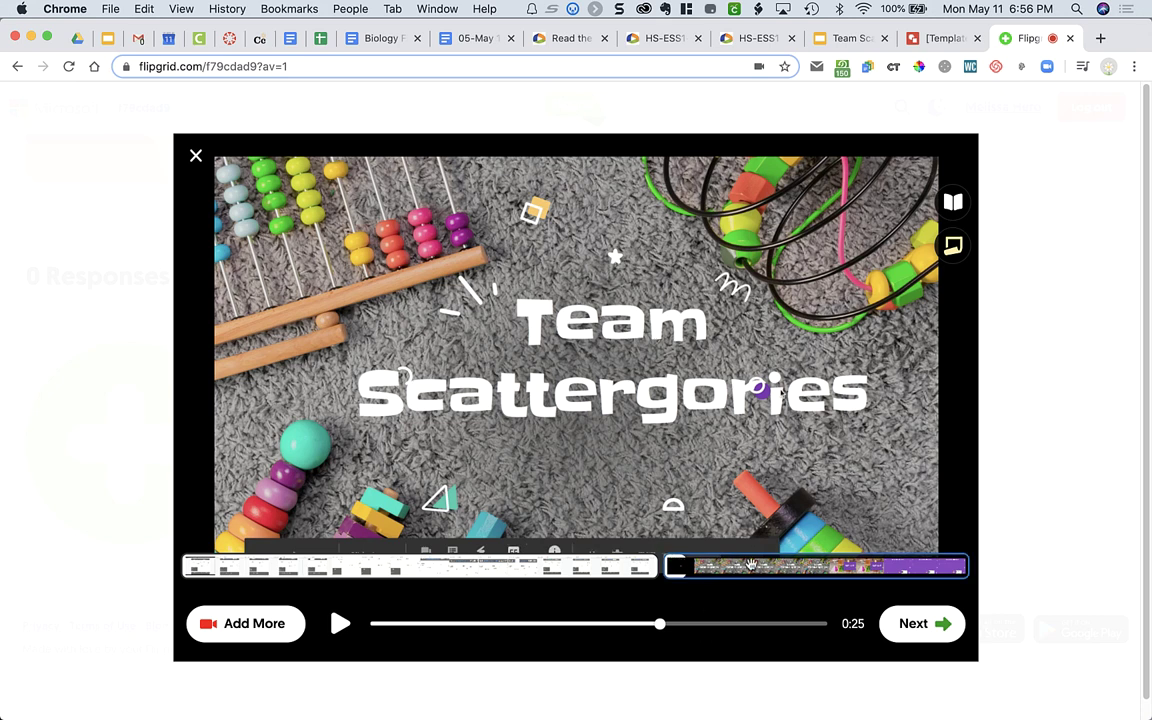
Step: Accept the clips, take a selfie with a grinning-face emoji sticker placed above and beside the head, and continue to the submission form
left_click(912, 625)
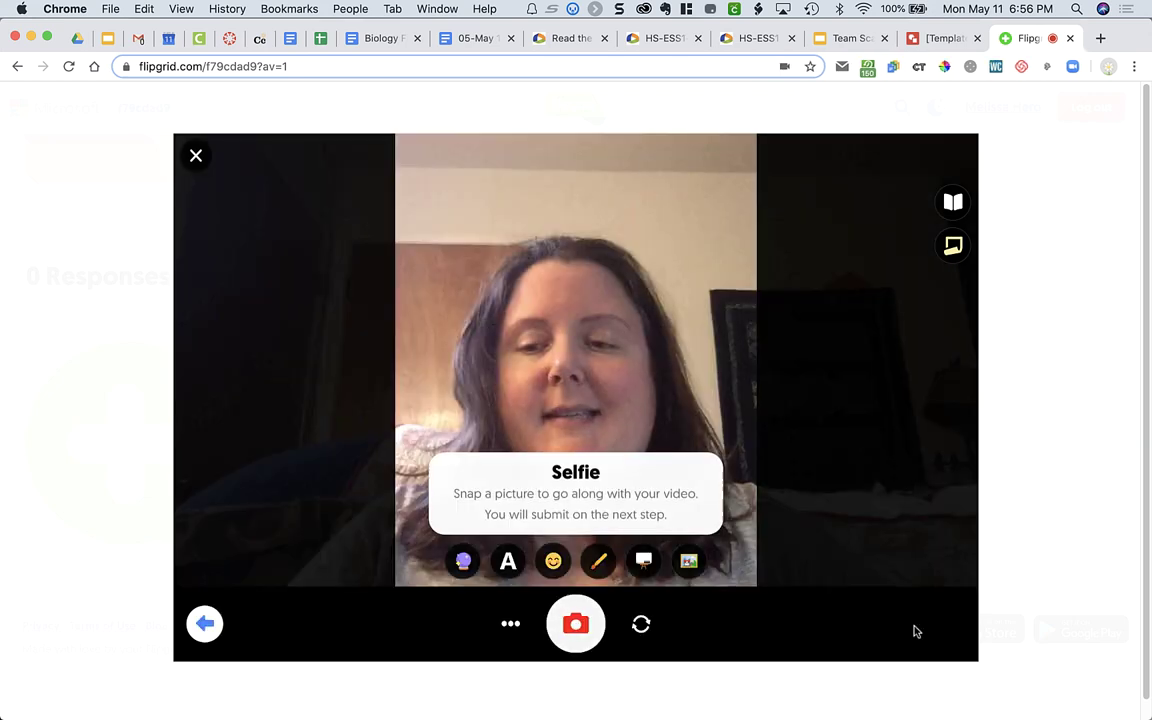
left_click(553, 562)
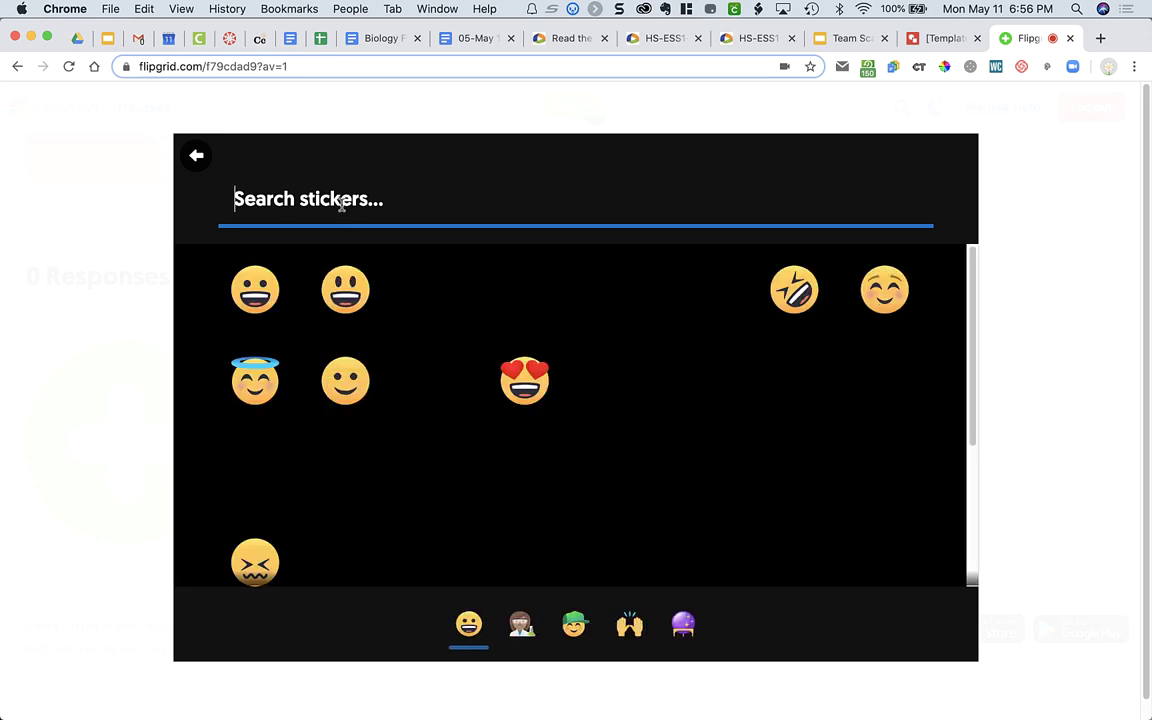
left_click(197, 155)
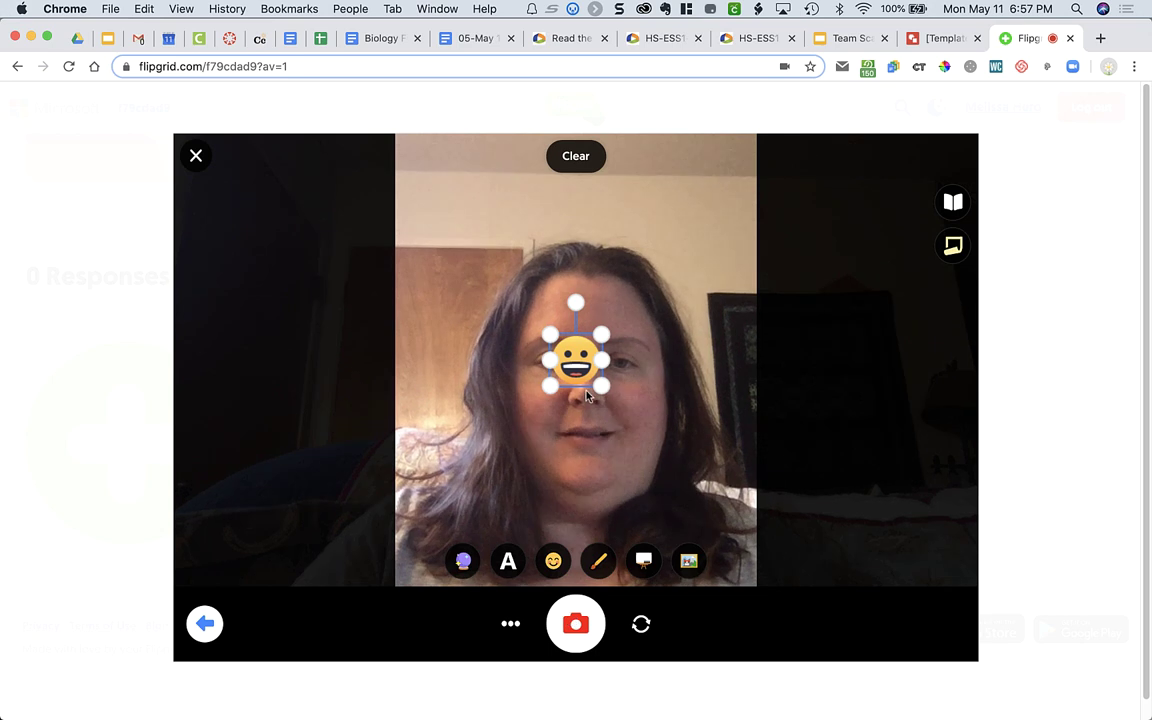
left_click_drag(581, 396, 698, 230)
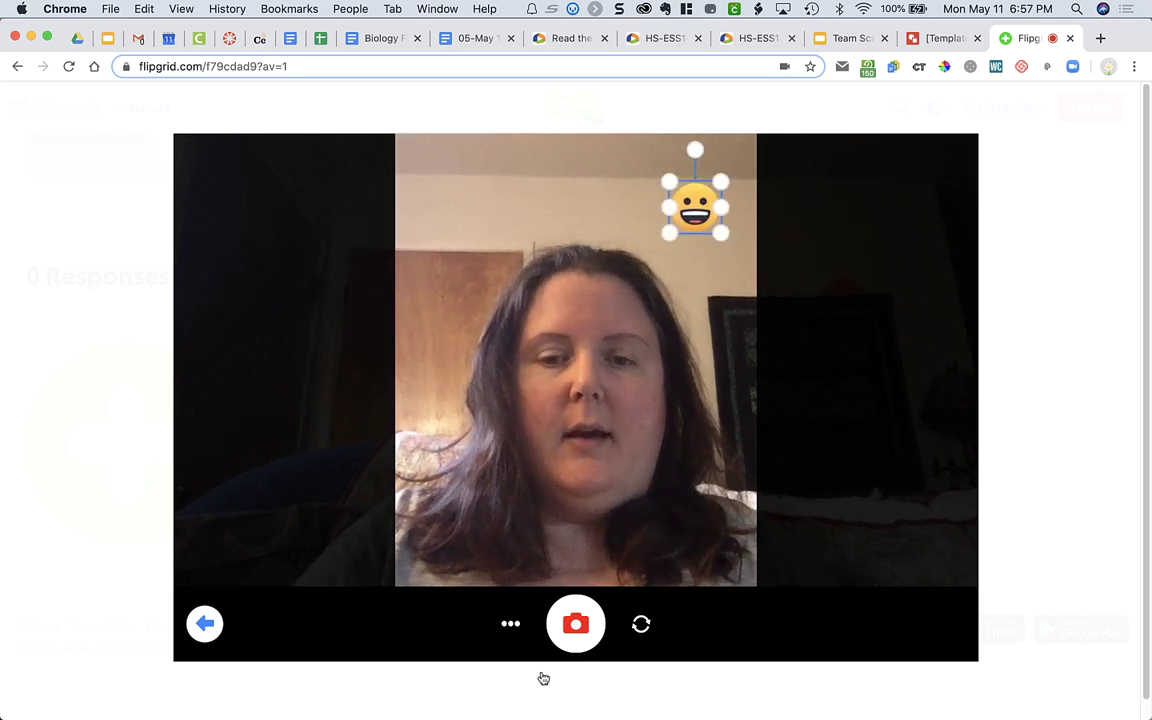
left_click(577, 625)
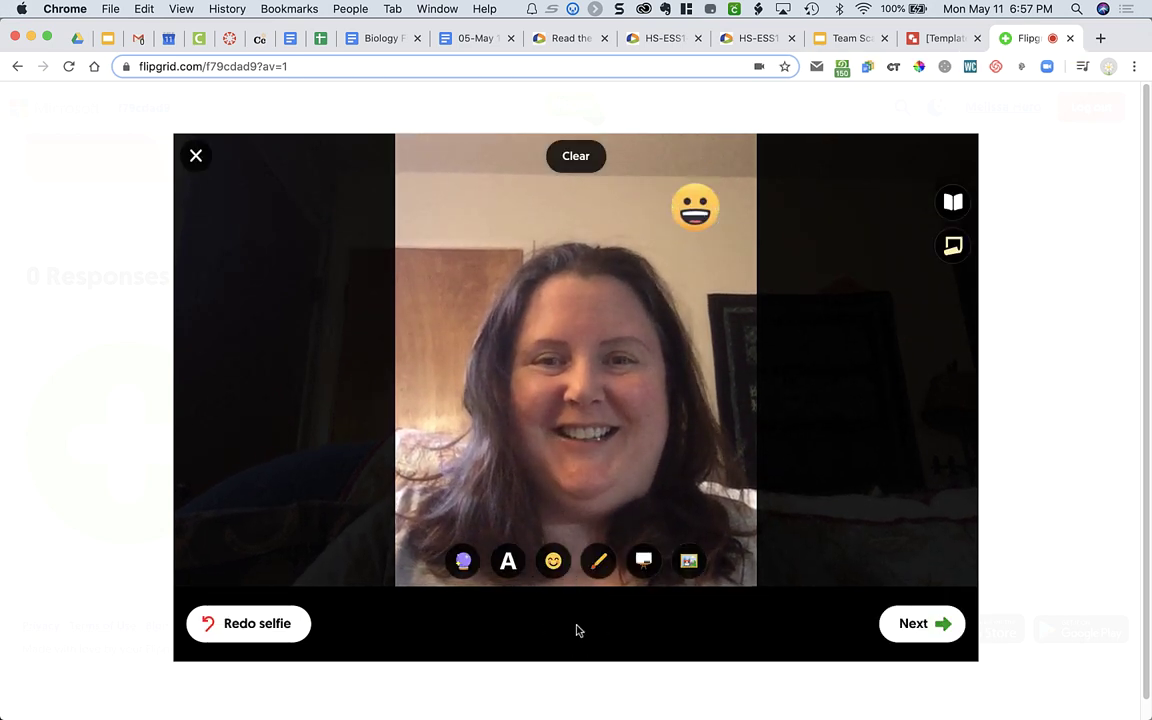
left_click(922, 624)
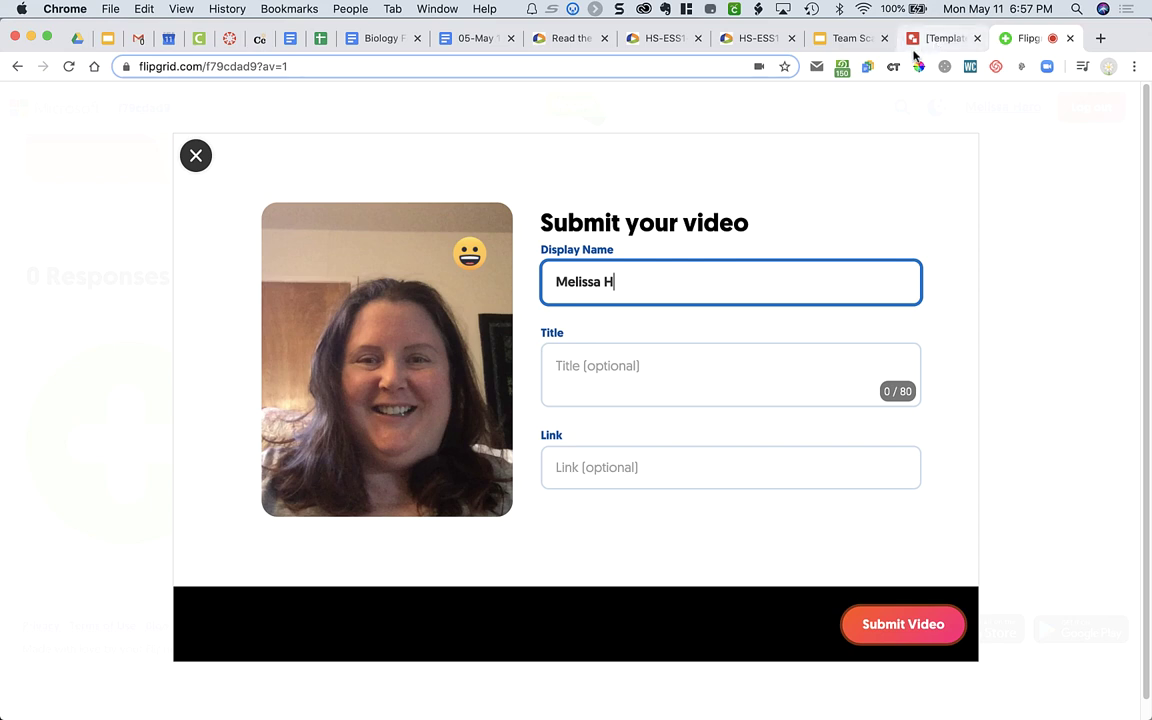
Step: Switch to the Team Scattergories presentation in Google Slides and copy its sharing link
left_click(852, 46)
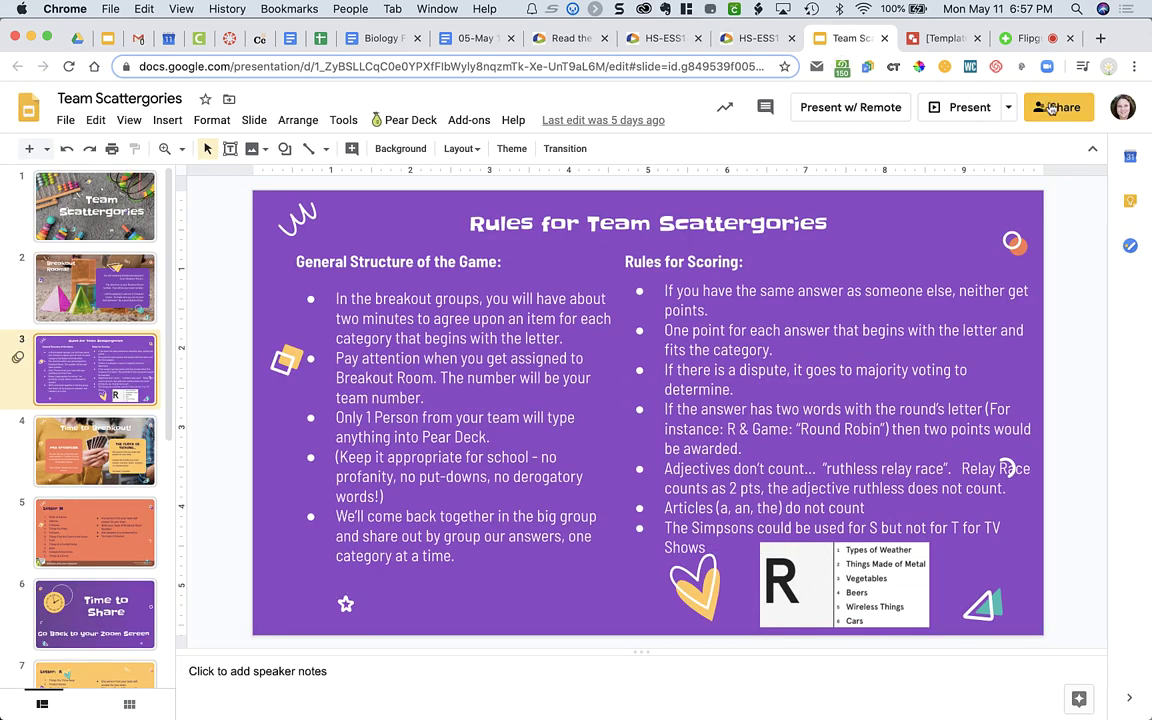
left_click(1050, 107)
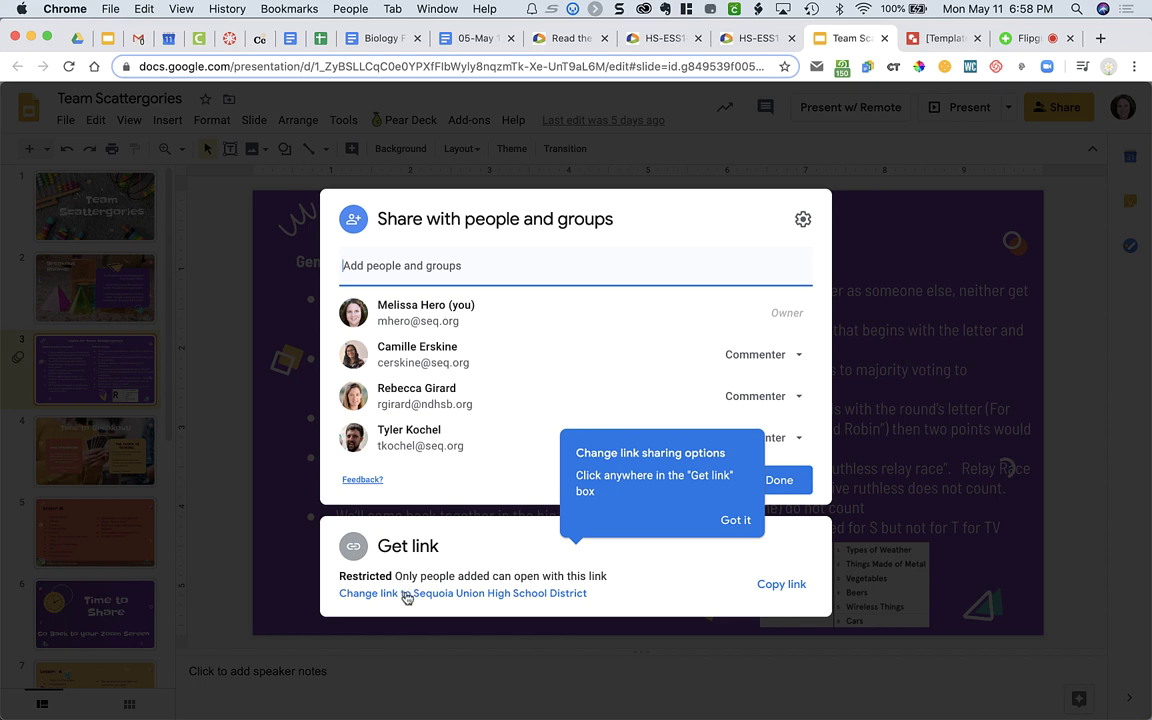
left_click(792, 585)
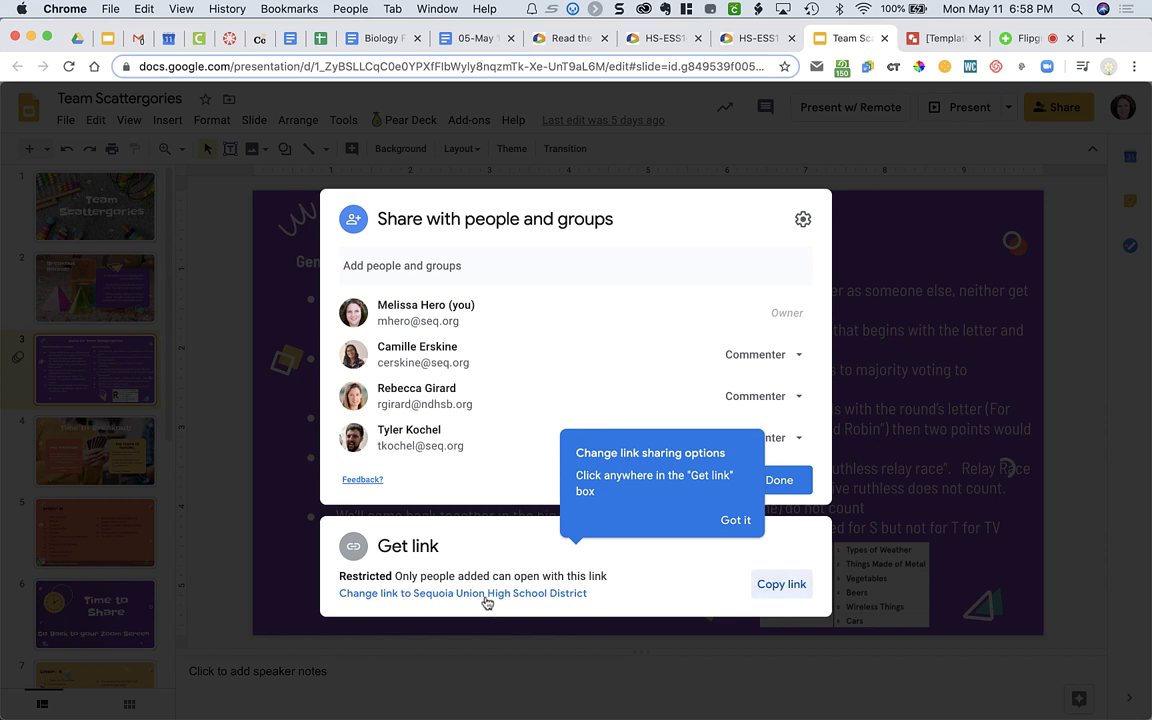
Step: Change the presentation's link access to Anyone with the link and close the sharing settings
left_click(487, 596)
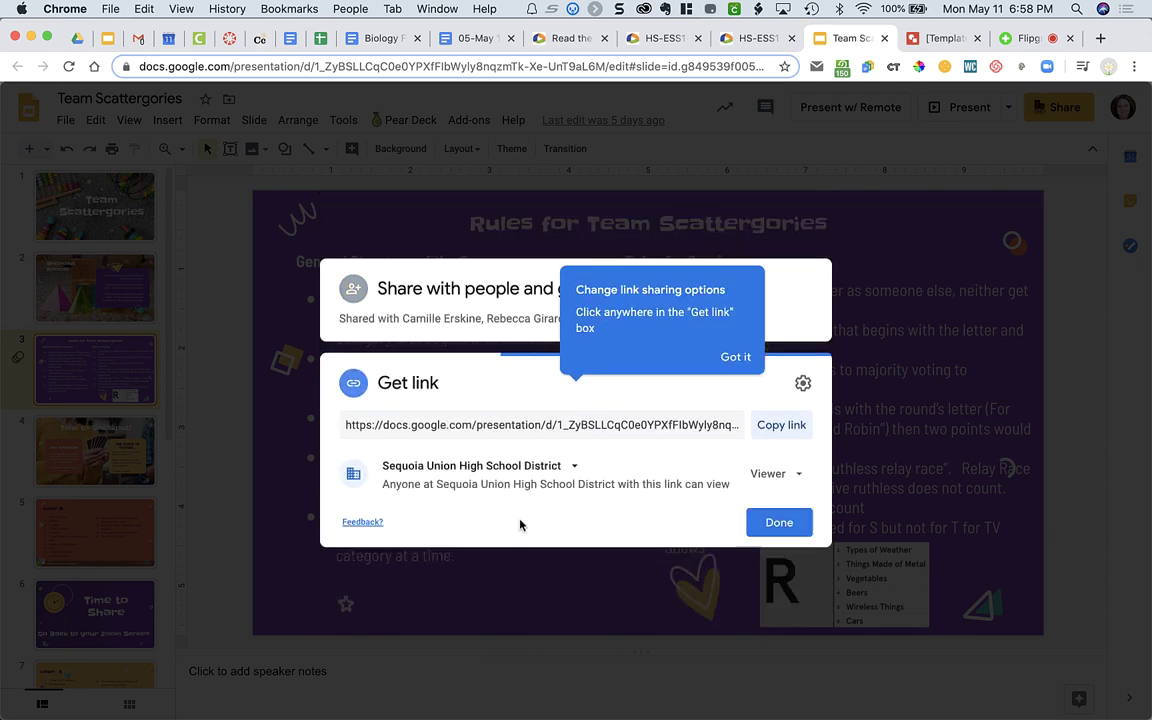
left_click(478, 472)
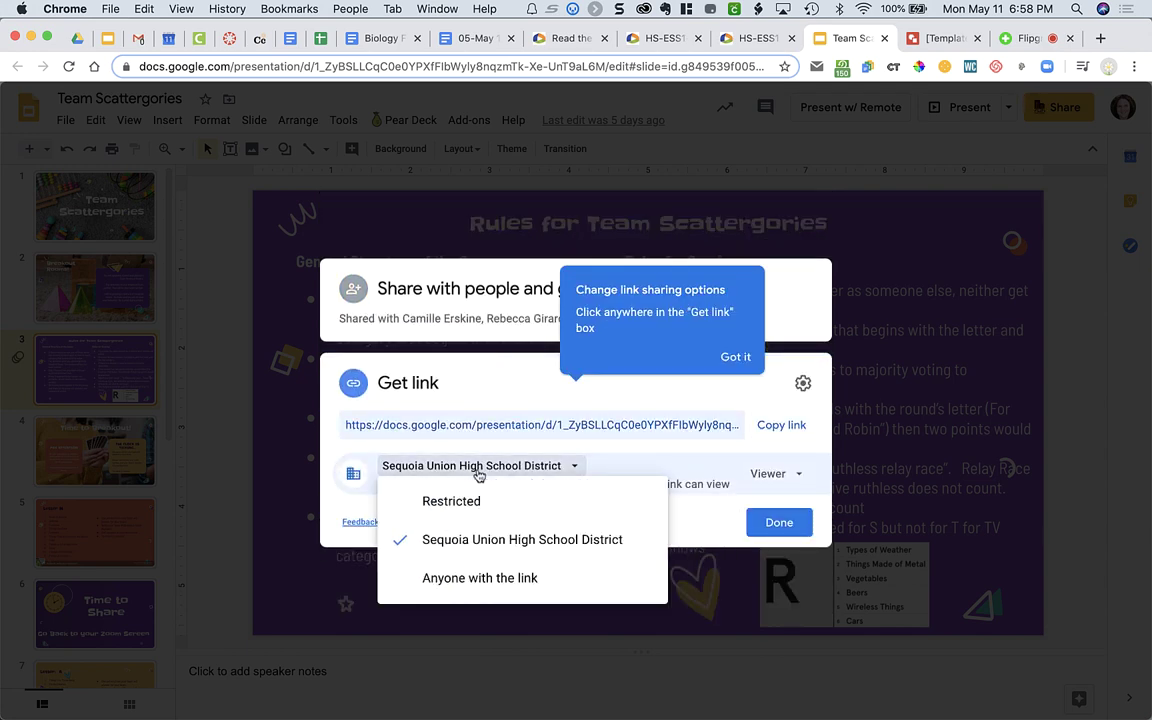
left_click(440, 578)
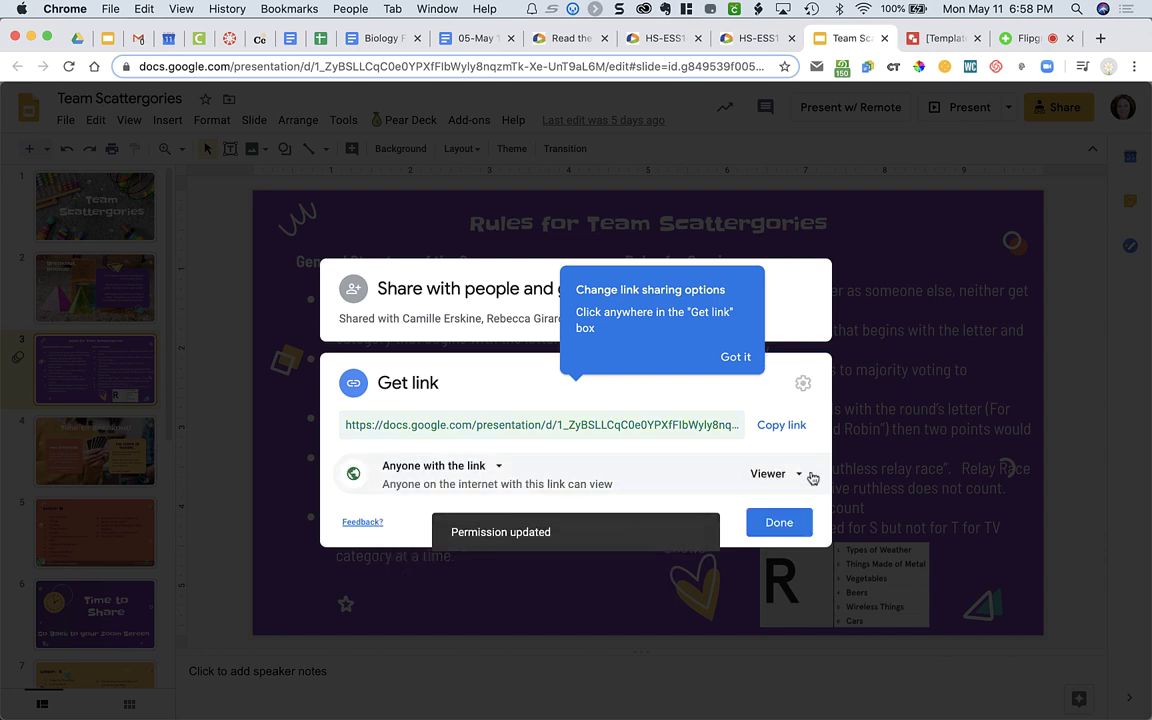
left_click(777, 520)
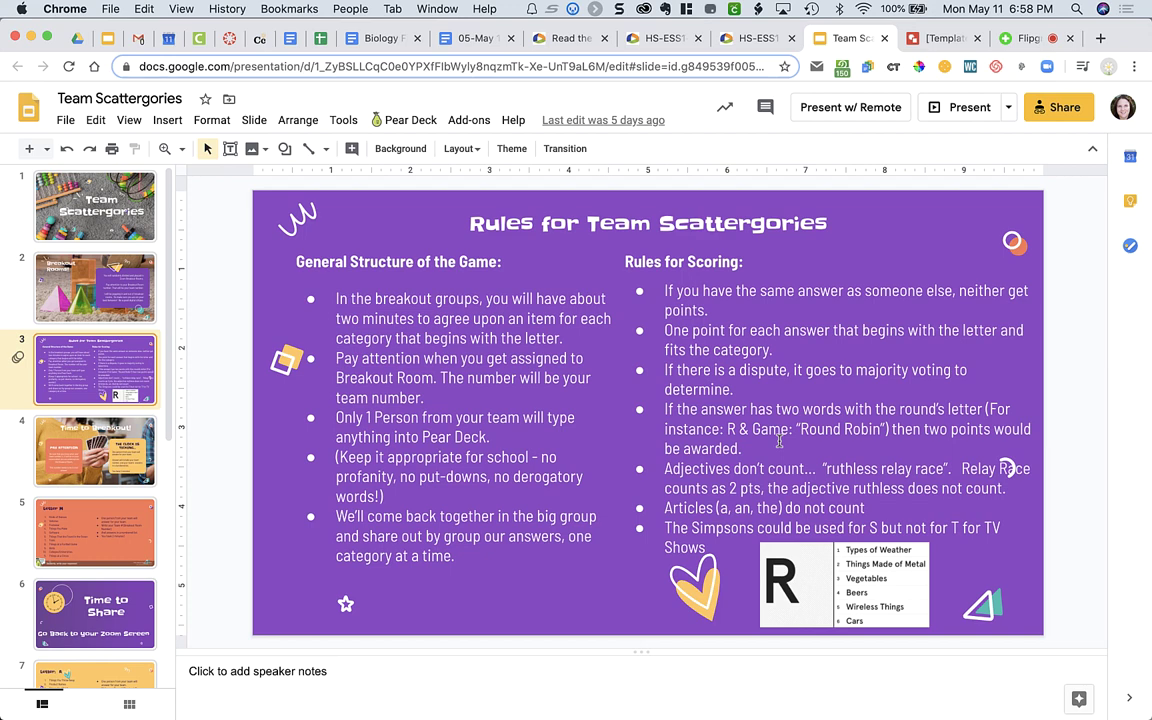
Step: Return to Flipgrid and paste the copied presentation link as the video's link
left_click(1014, 45)
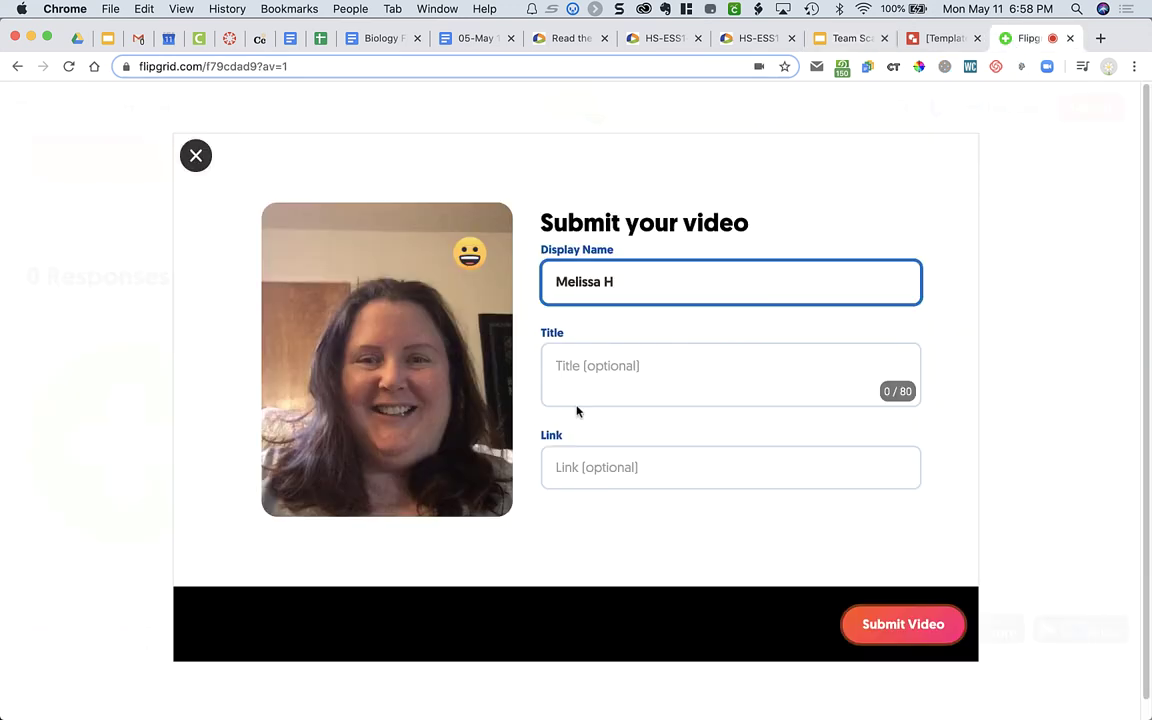
left_click(576, 460)
key("super+v")
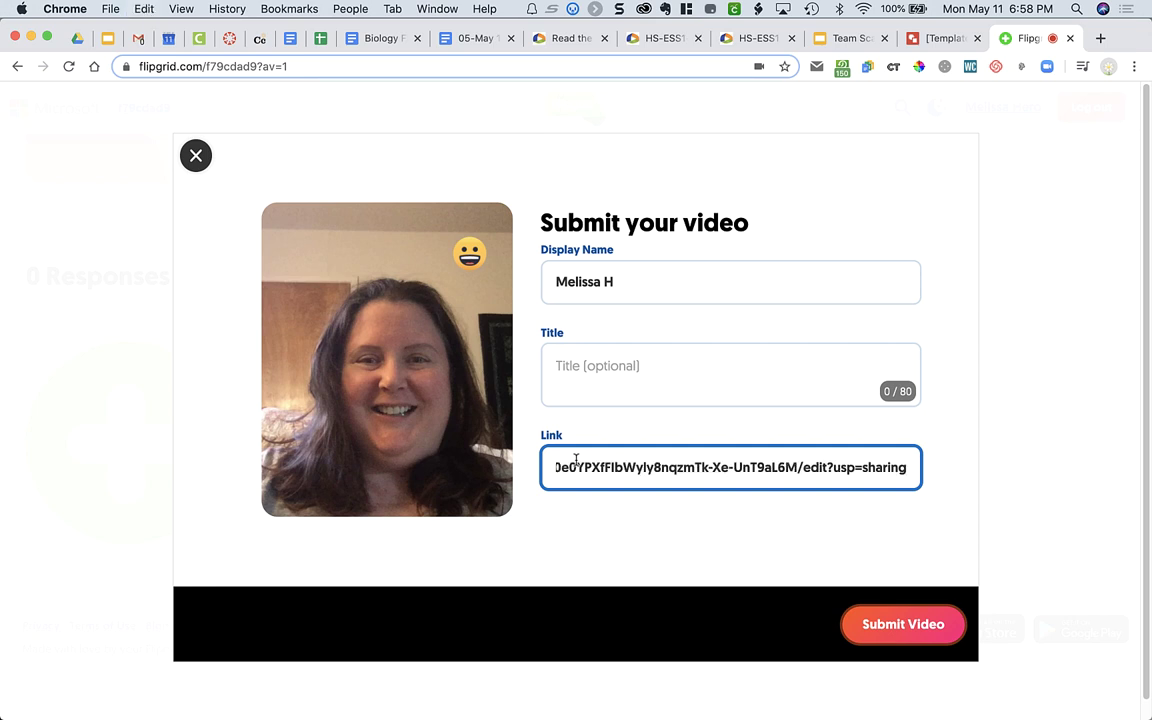
Step: Submit the video with the optional title left blank, and close the floating Front camera window
left_click(597, 366)
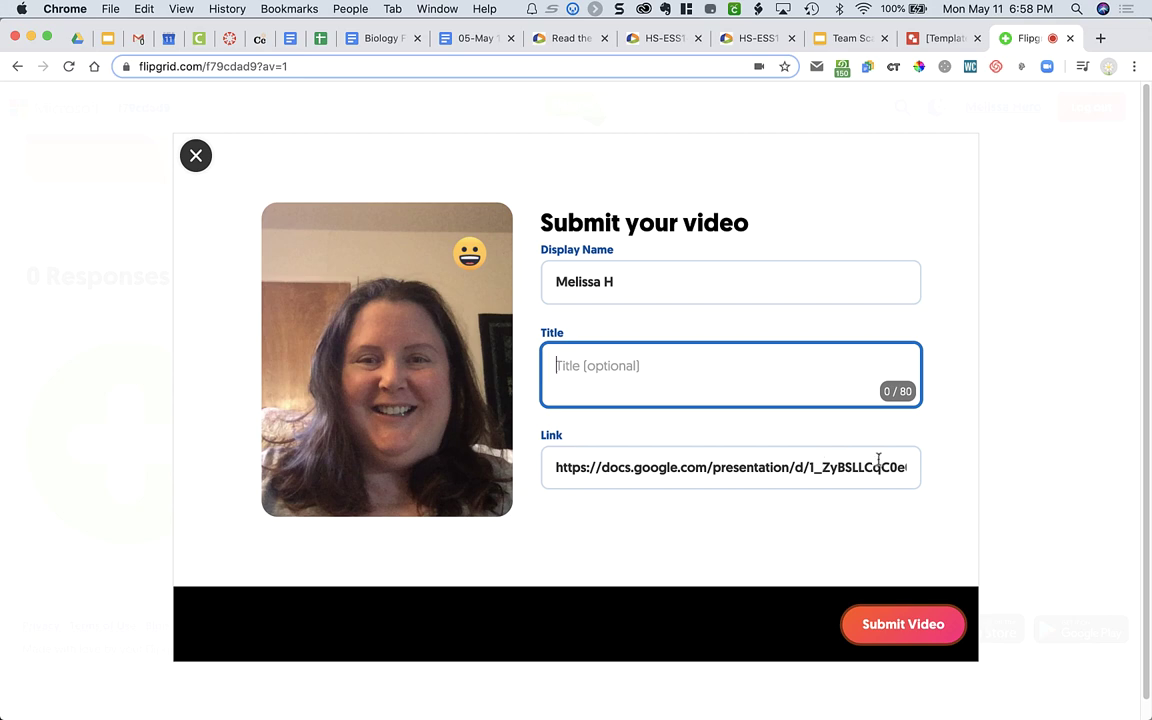
left_click(893, 635)
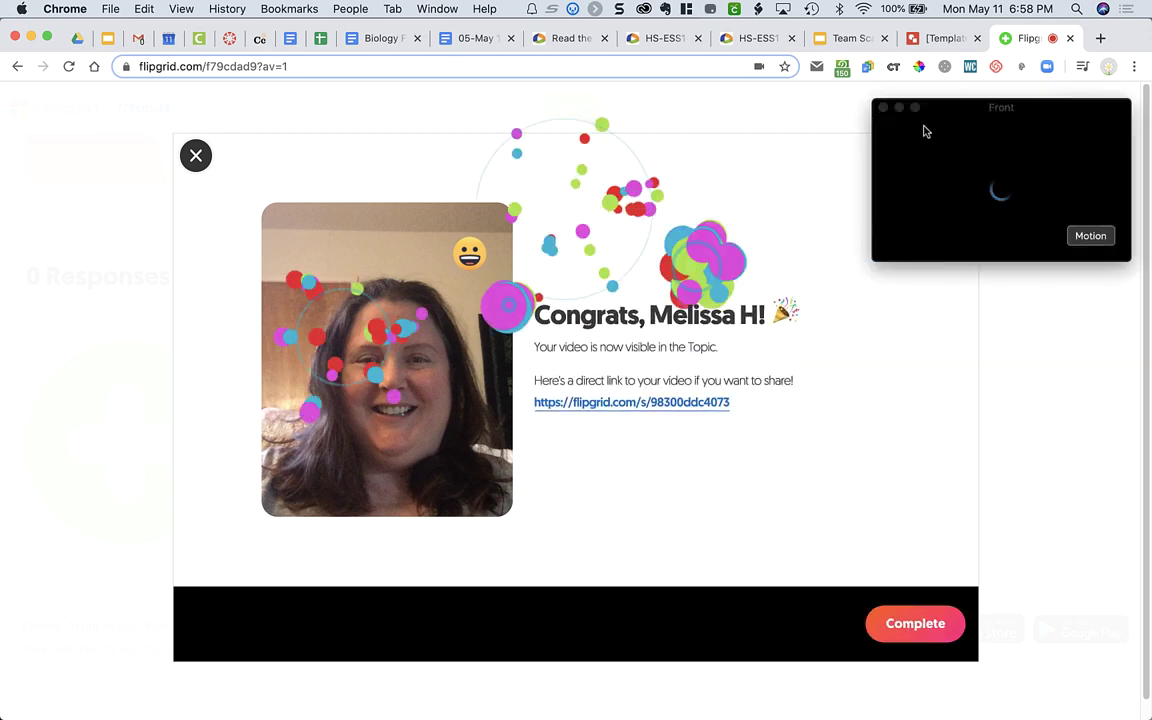
left_click(883, 108)
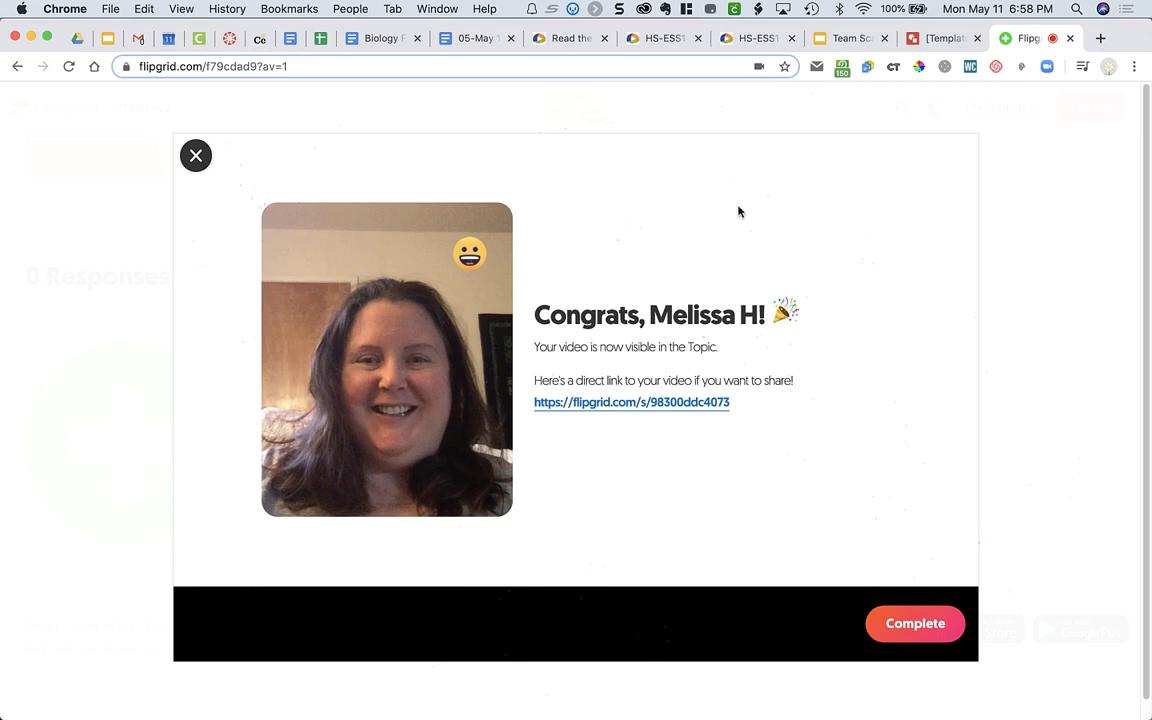